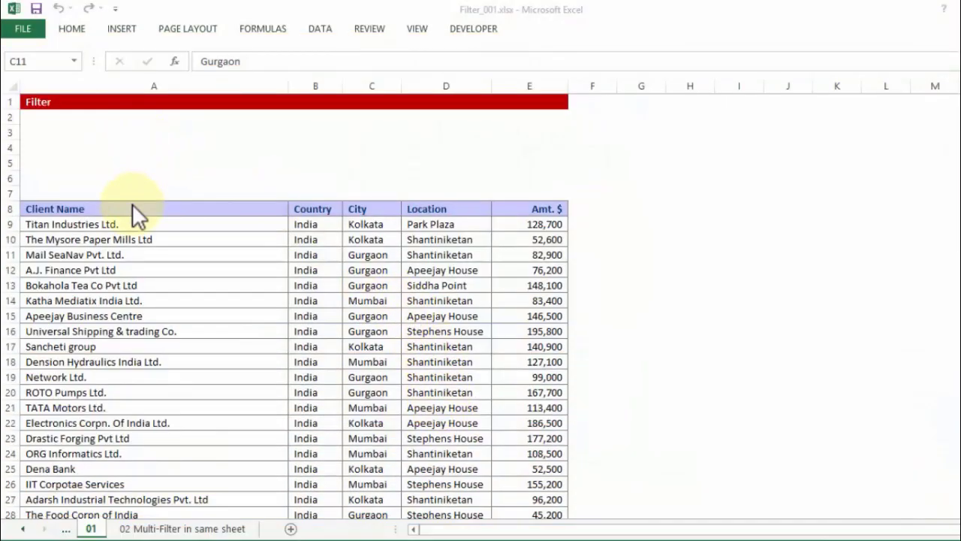
- Select the client table from the Client Name header in A8 through the last data row
{"action": "left_click", "coordinate": [131, 208]}
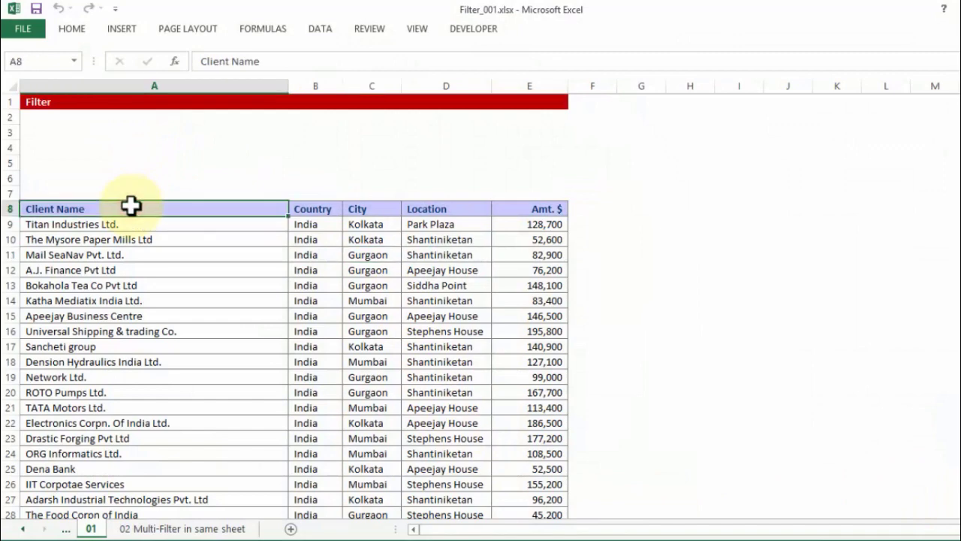
{"action": "key", "text": "shift+ctrl+Right"}
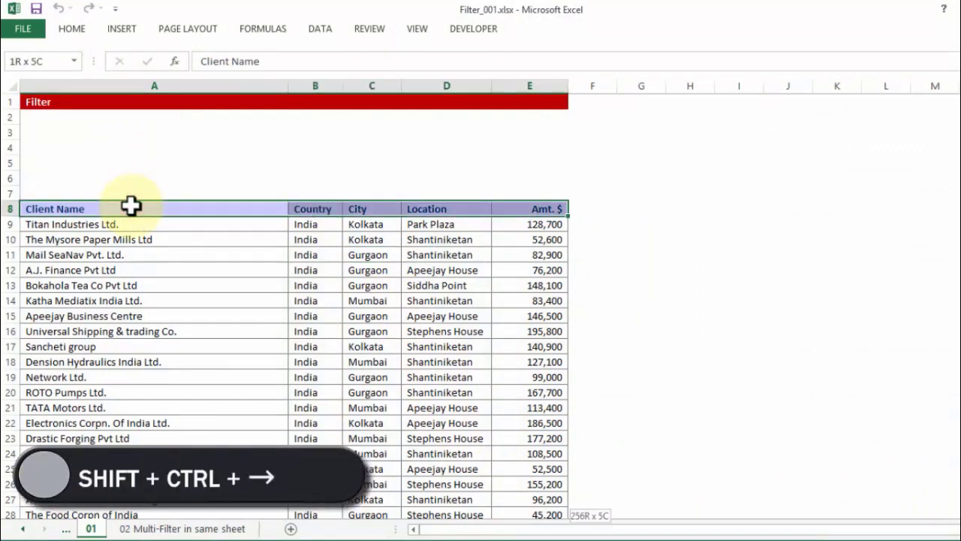
{"action": "key", "text": "shift+ctrl+Down"}
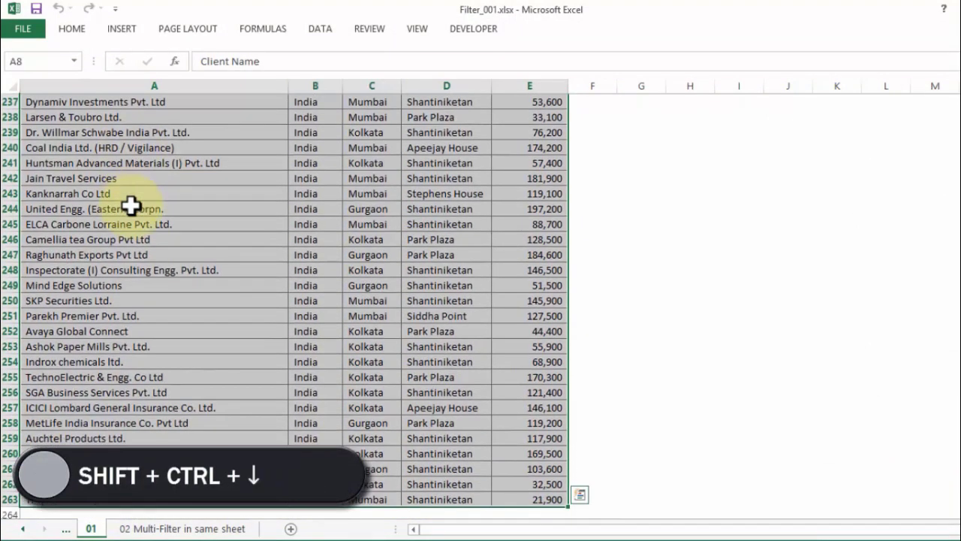
- Apply AutoFilter to the table, toggling it off and on so every header gets a dropdown
{"action": "key", "text": "a"}
{"action": "key", "text": "t"}
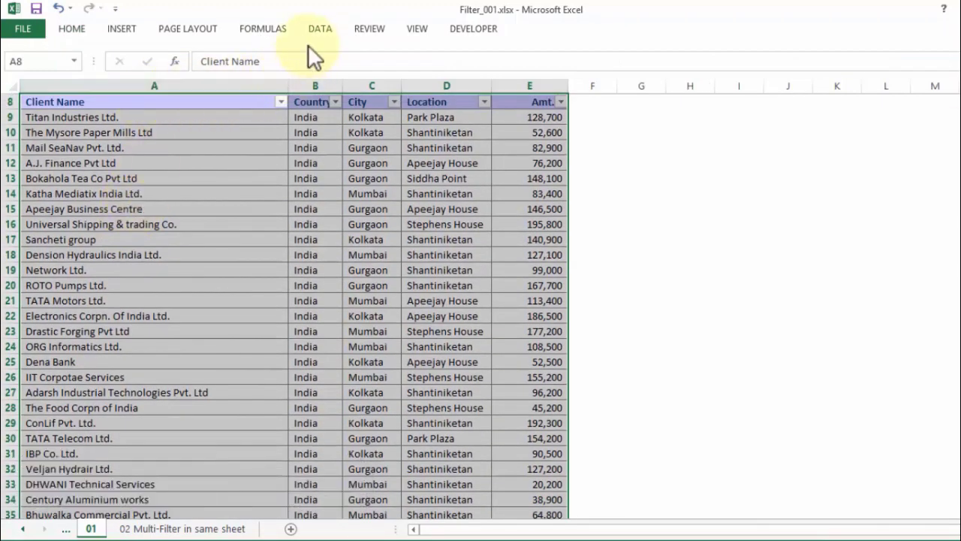
{"action": "left_click", "coordinate": [317, 28]}
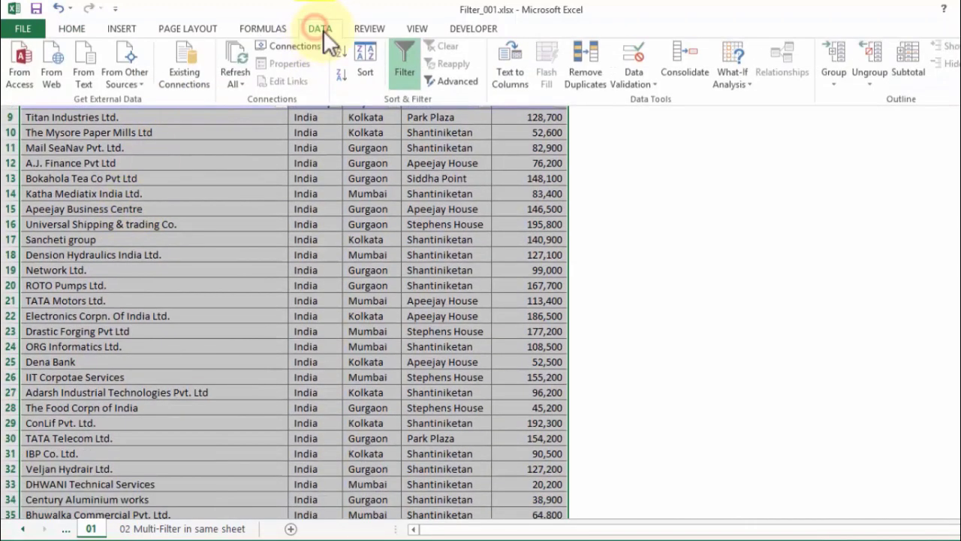
{"action": "left_click", "coordinate": [408, 58]}
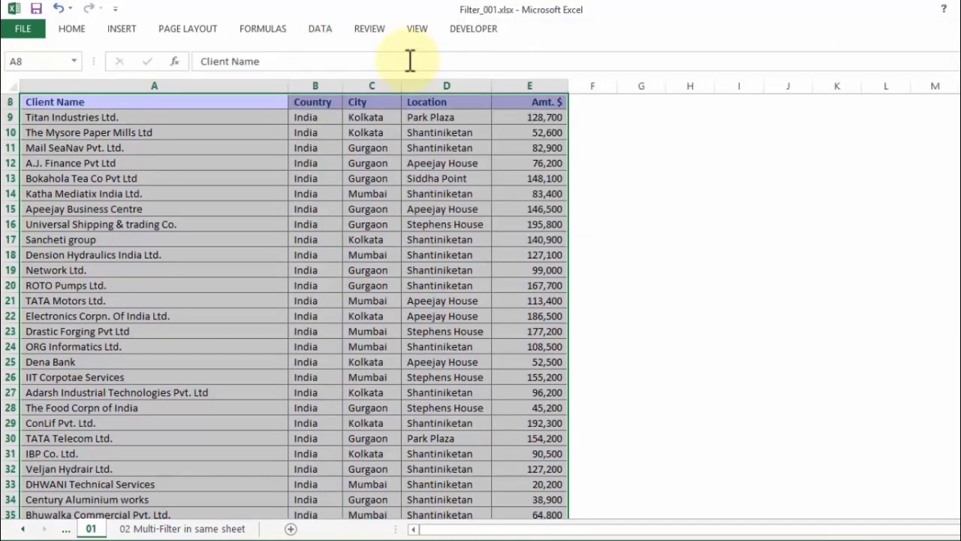
{"action": "left_click", "coordinate": [311, 29]}
{"action": "left_click", "coordinate": [398, 68]}
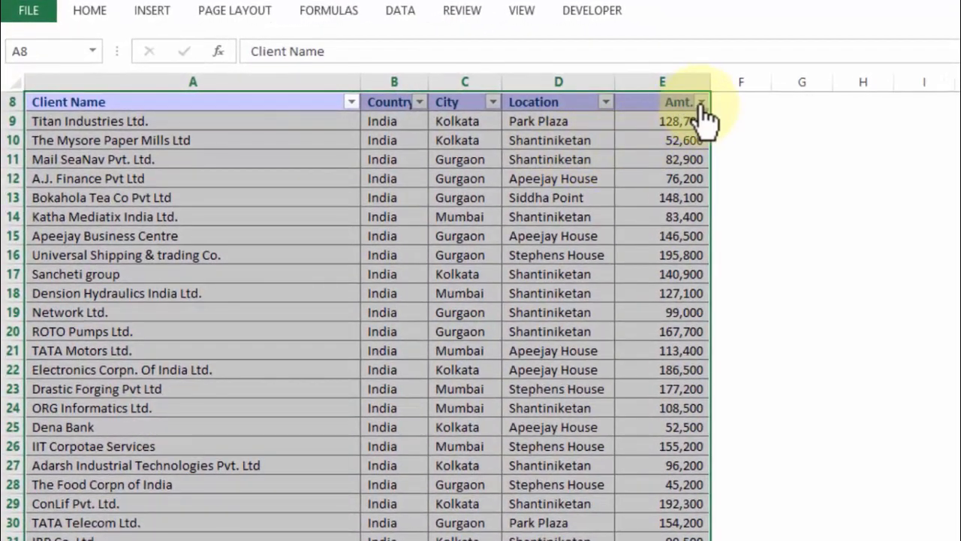
- Apply a Top 10 Items number filter to the Amt. column
{"action": "left_click", "coordinate": [701, 103]}
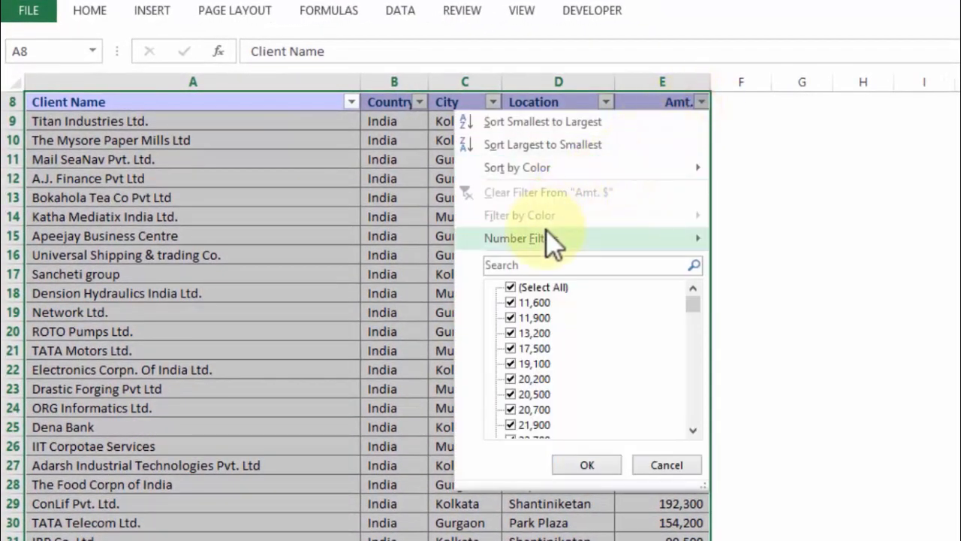
{"action": "mouse_move", "coordinate": [547, 229]}
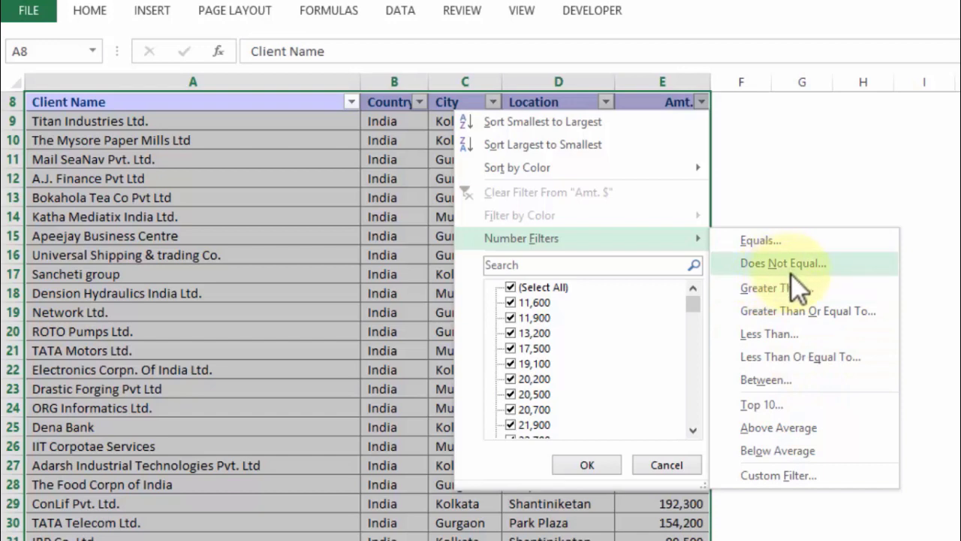
{"action": "left_click", "coordinate": [763, 405]}
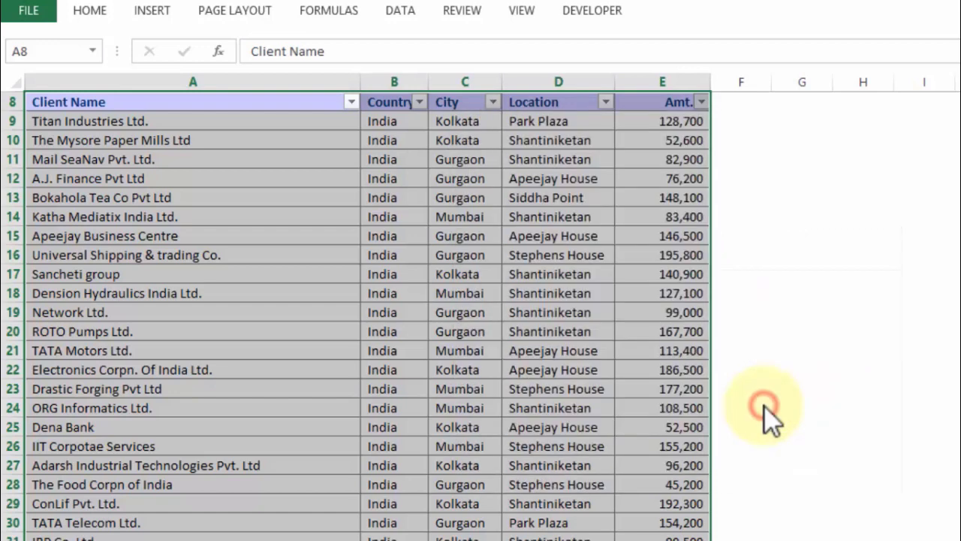
{"action": "left_click", "coordinate": [758, 134]}
{"action": "double_click", "coordinate": [759, 135]}
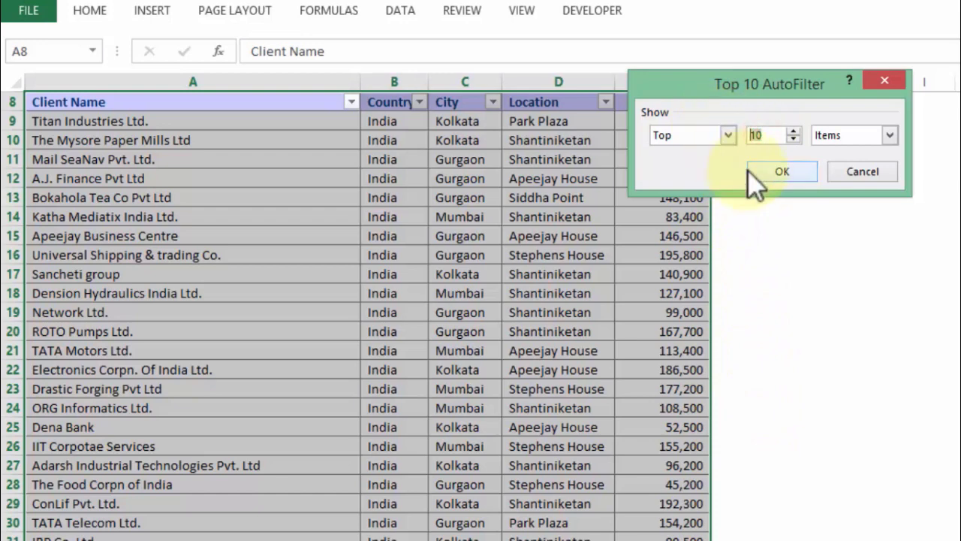
{"action": "left_click", "coordinate": [774, 173]}
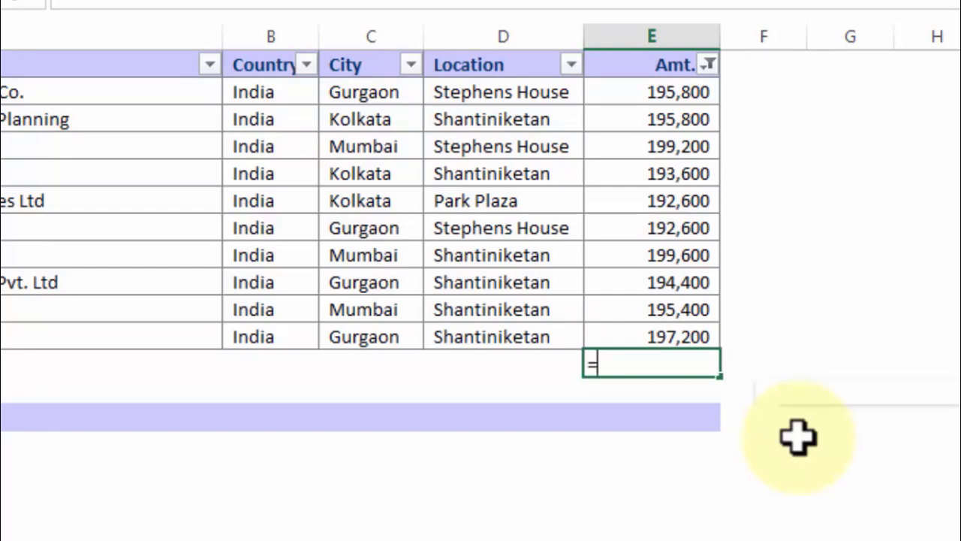
- Enter =SUM(E16:E244) below the Amt. column, which returns 24,810,300.00
{"action": "type", "text": "sum"}
{"action": "key", "text": "Tab"}
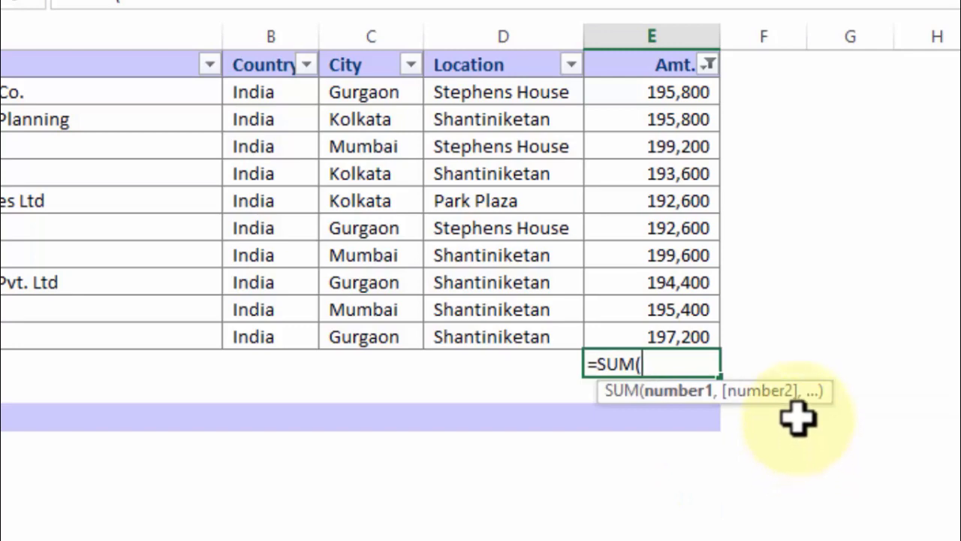
{"action": "left_click_drag", "start_coordinate": [638, 93], "coordinate": [655, 329]}
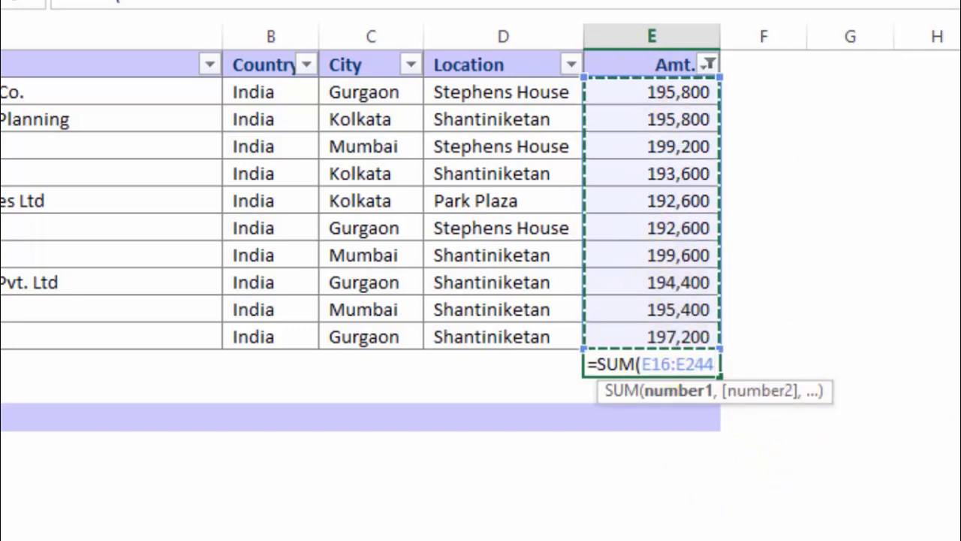
{"action": "key", "text": "Return"}
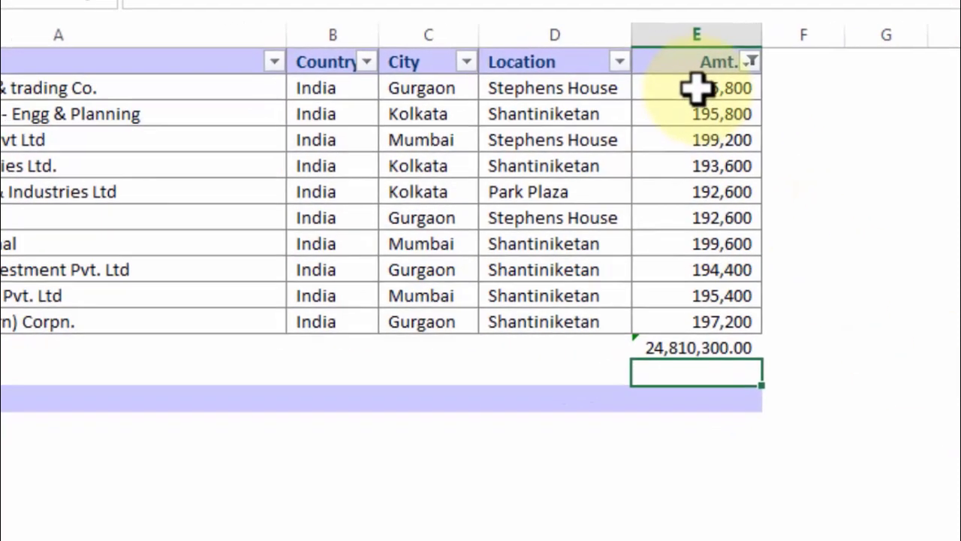
{"action": "left_click", "coordinate": [661, 92]}
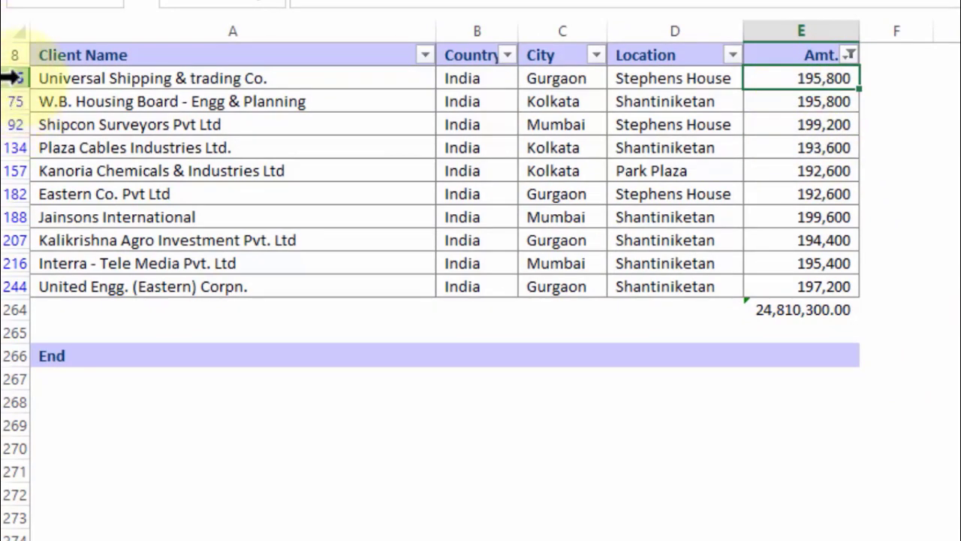
- Replace the E264 SUM with an Alt+= SUBTOTAL(9,E9:E263) total, then clear that cell
{"action": "left_click", "coordinate": [818, 314]}
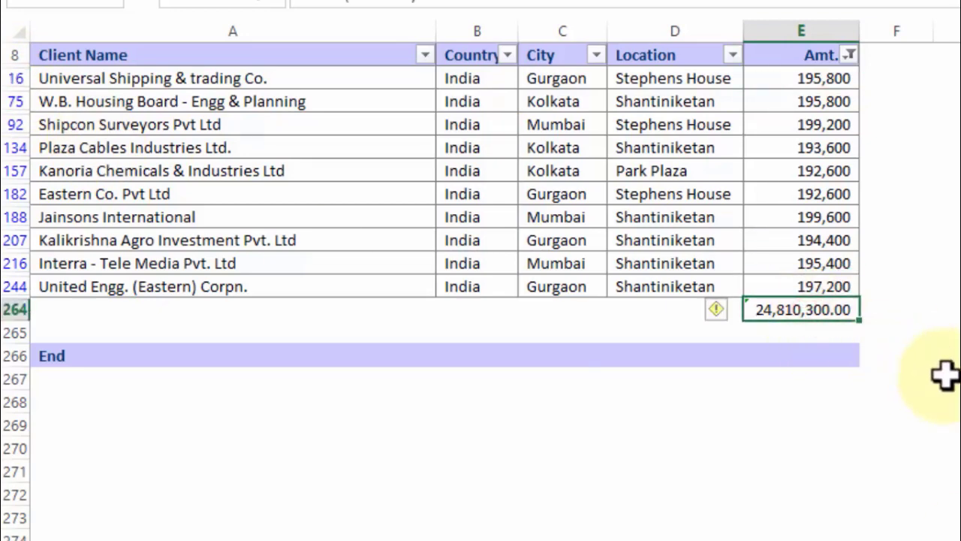
{"action": "key", "text": "Delete"}
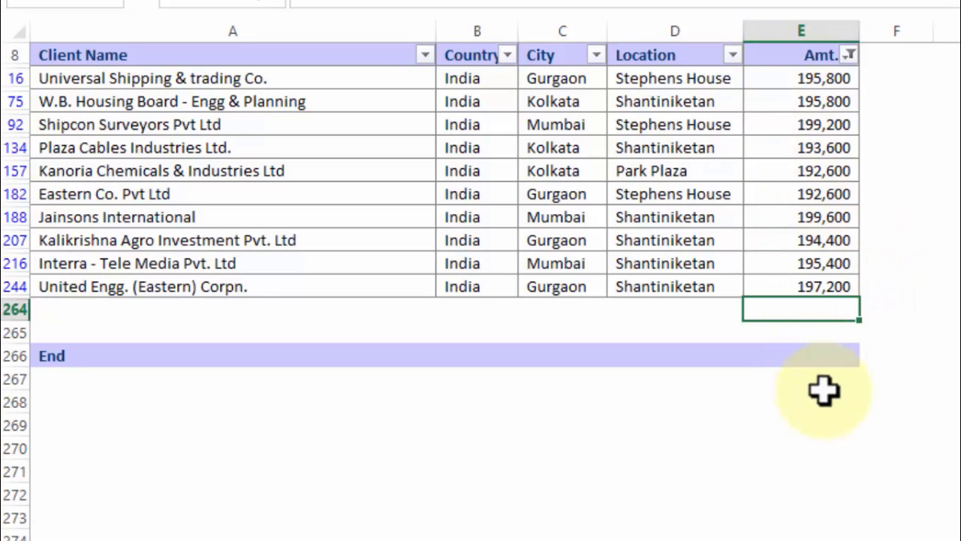
{"action": "key", "text": "alt+equal"}
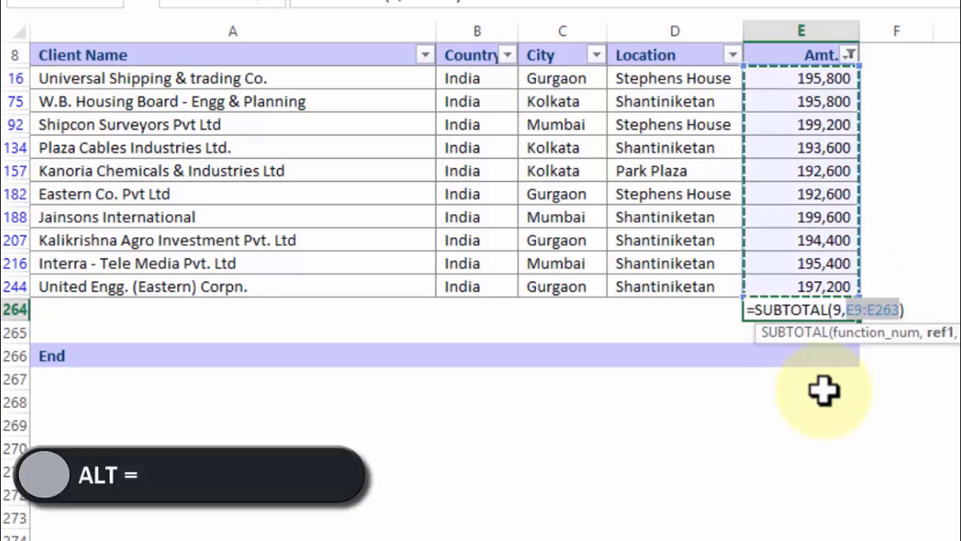
{"action": "key", "text": "Return"}
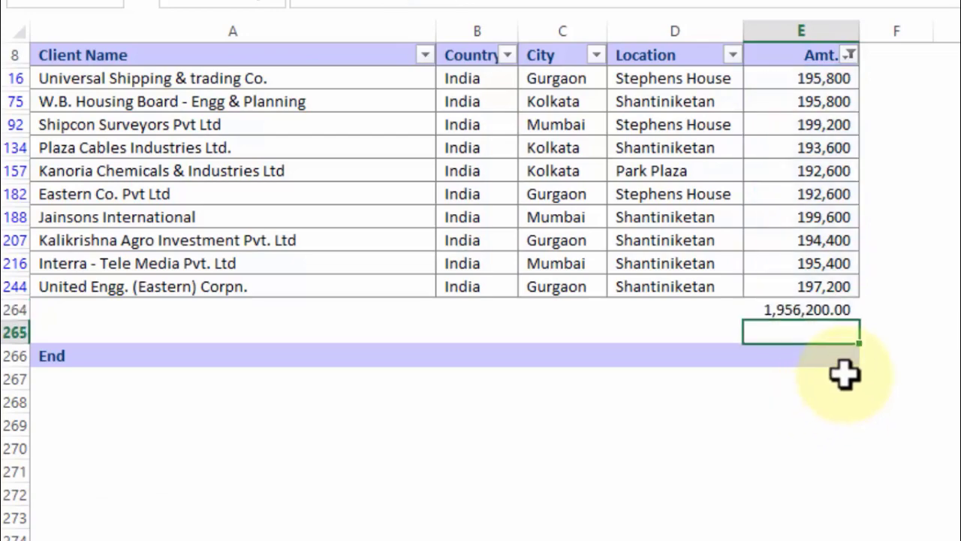
{"action": "left_click", "coordinate": [808, 310]}
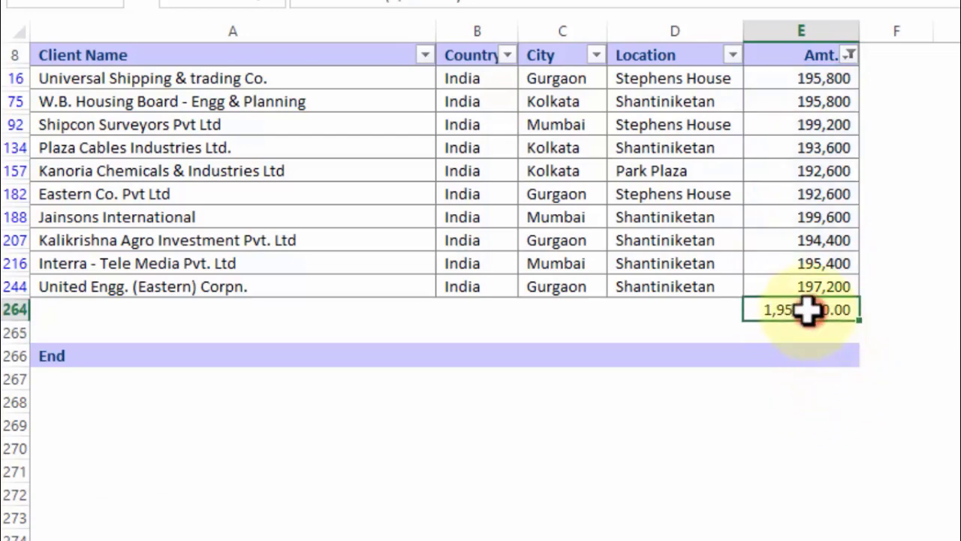
{"action": "key", "text": "Delete"}
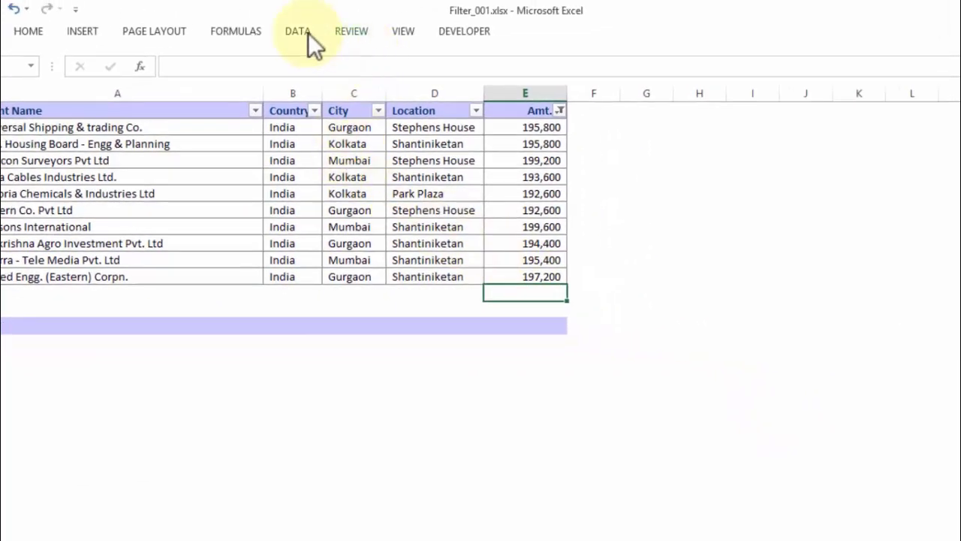
- Choose Sum from the Home AutoSum list in the empty cell under Amt., producing =SUBTOTAL(9,E9:E263)
{"action": "left_click", "coordinate": [293, 33]}
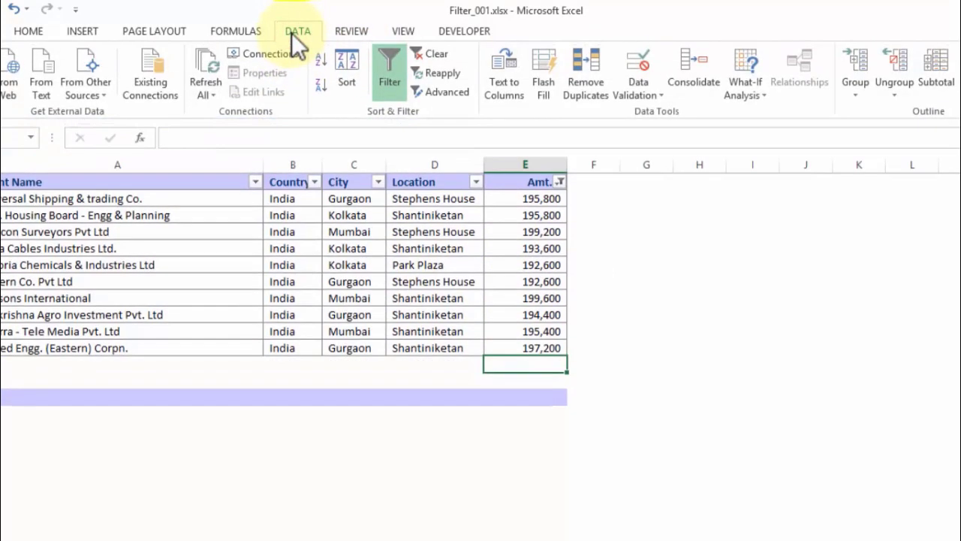
{"action": "left_click", "coordinate": [30, 32]}
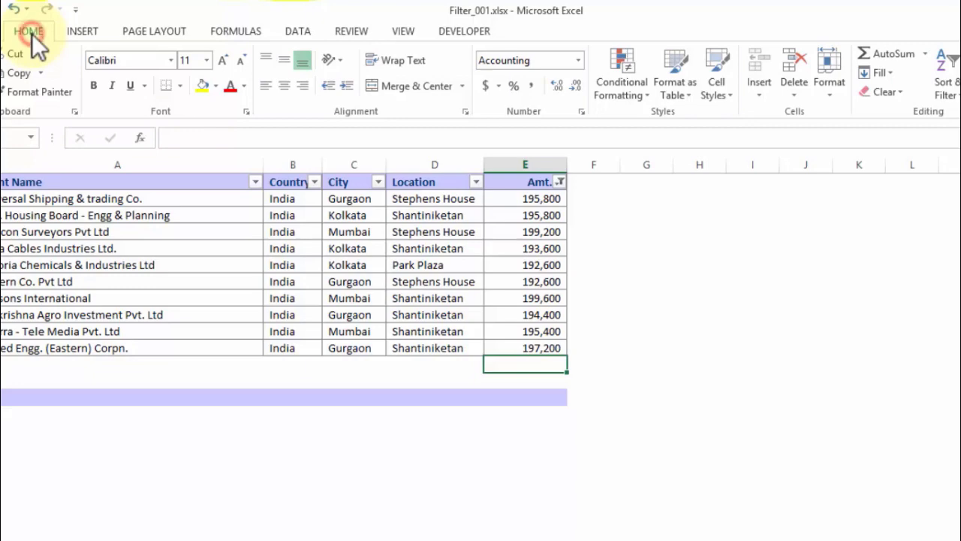
{"action": "left_click", "coordinate": [930, 55]}
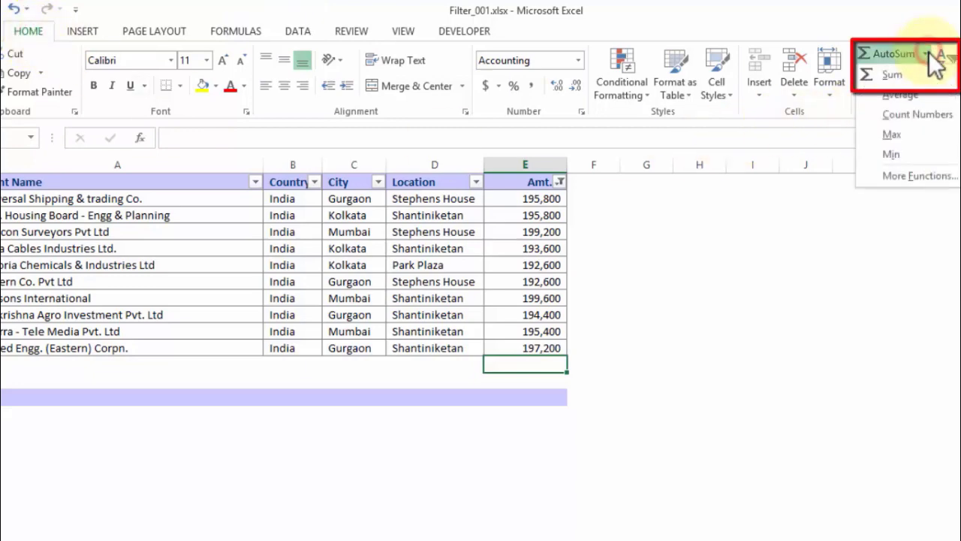
{"action": "left_click", "coordinate": [892, 76]}
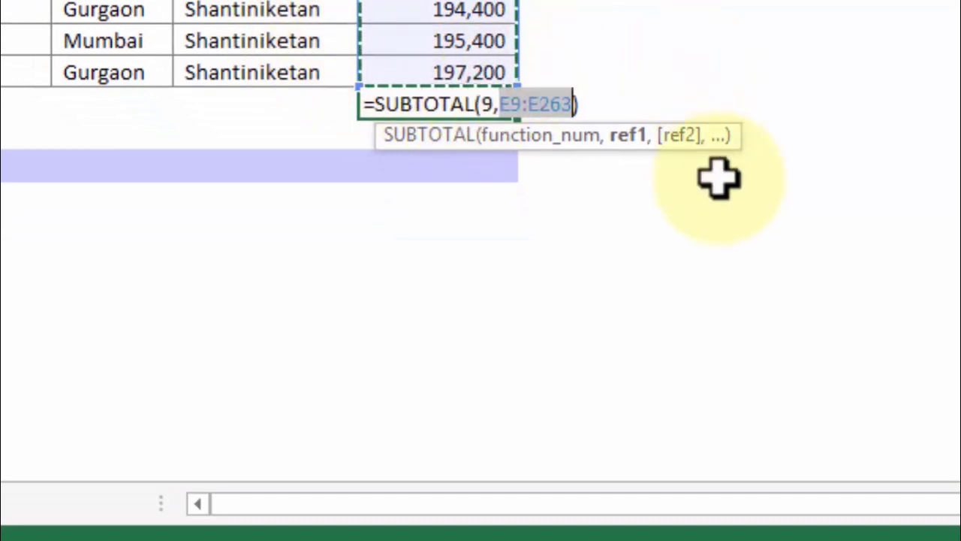
- Commit the SUBTOTAL formula, then reopen it and browse function_num choices, picking 9 - SUM
{"action": "key", "text": "Return"}
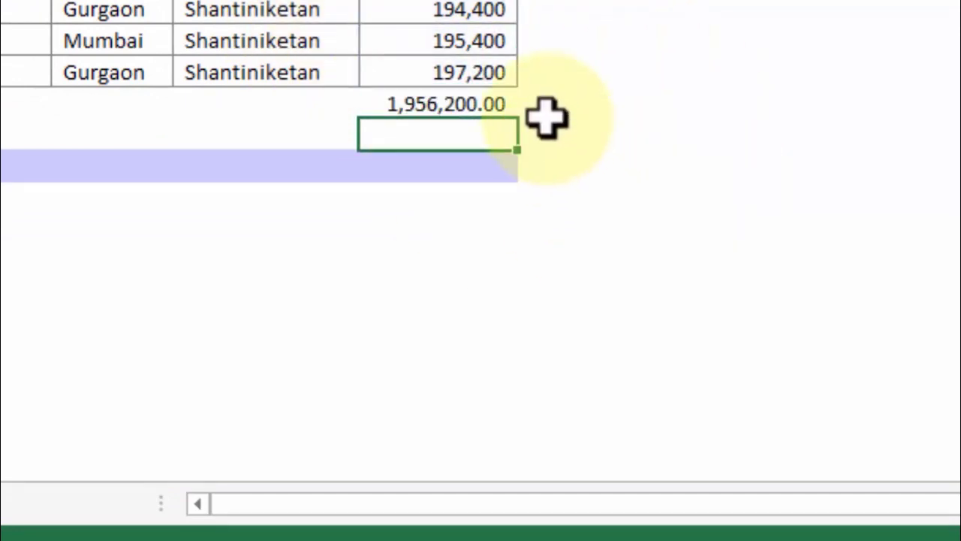
{"action": "double_click", "coordinate": [450, 105]}
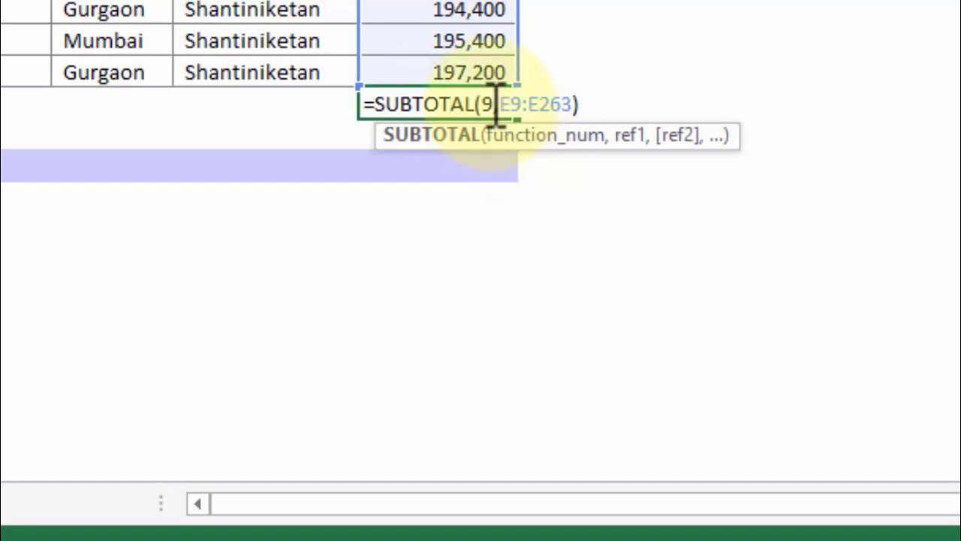
{"action": "left_click", "coordinate": [500, 135]}
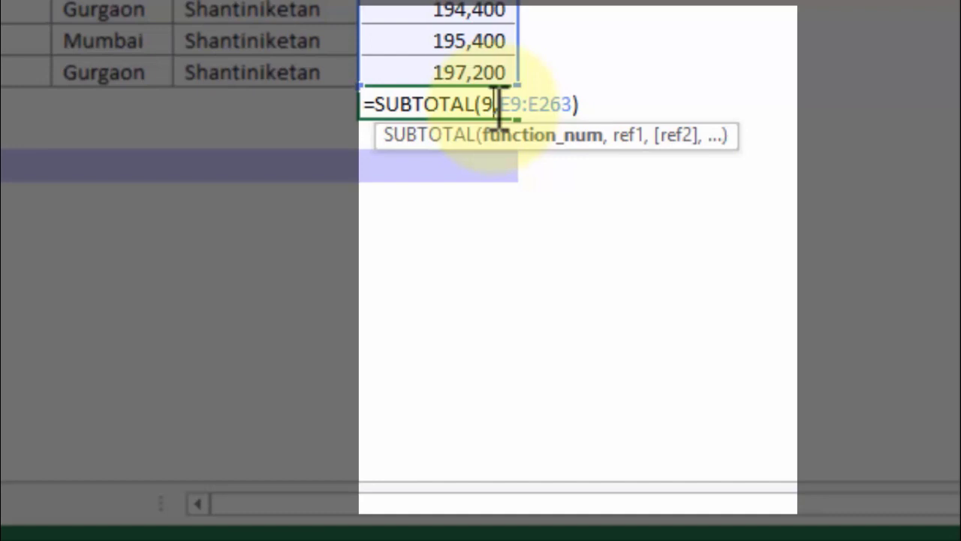
{"action": "key", "text": "BackSpace"}
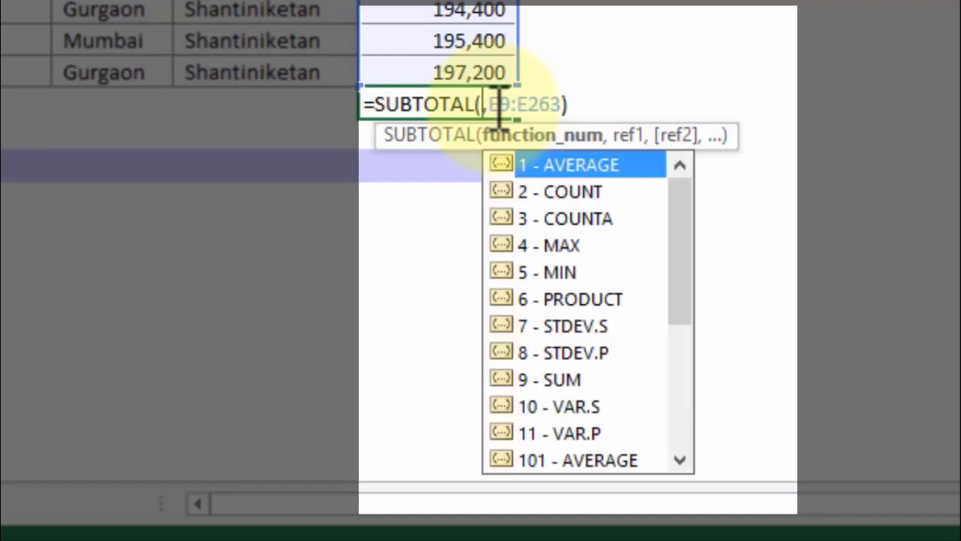
{"action": "type", "text": "1"}
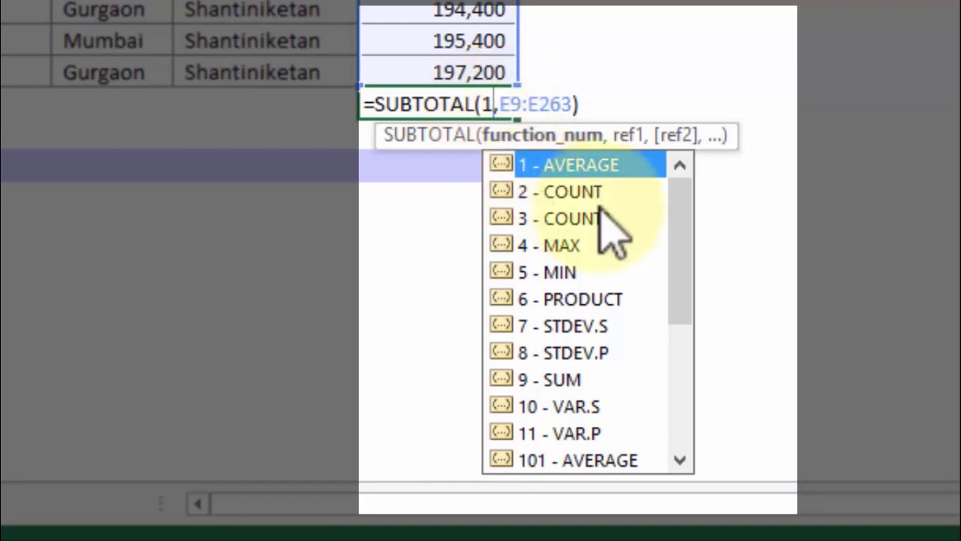
{"action": "mouse_move", "coordinate": [676, 188]}
{"action": "left_mouse_down"}
{"action": "mouse_move", "coordinate": [678, 265]}
{"action": "mouse_move", "coordinate": [703, 394]}
{"action": "mouse_move", "coordinate": [683, 193]}
{"action": "left_mouse_up"}
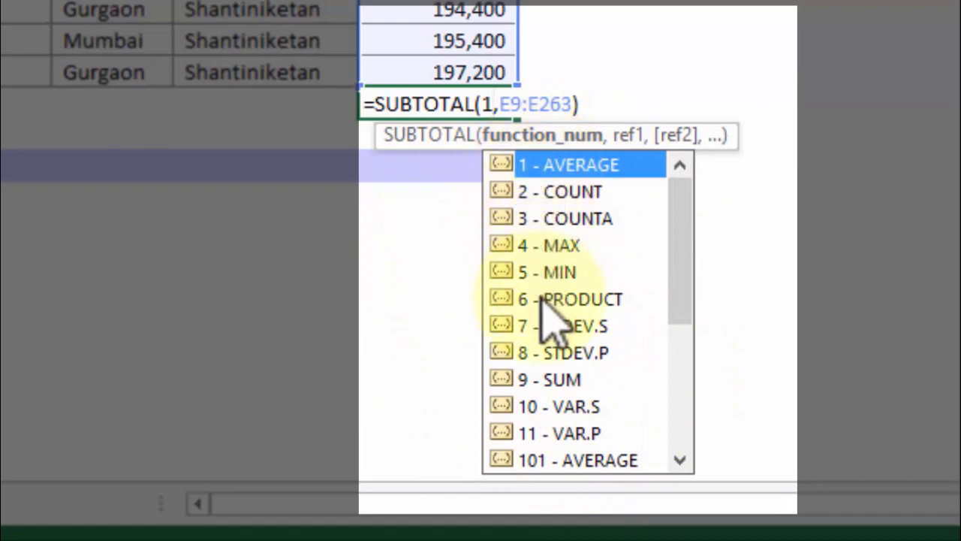
{"action": "left_click", "coordinate": [554, 384]}
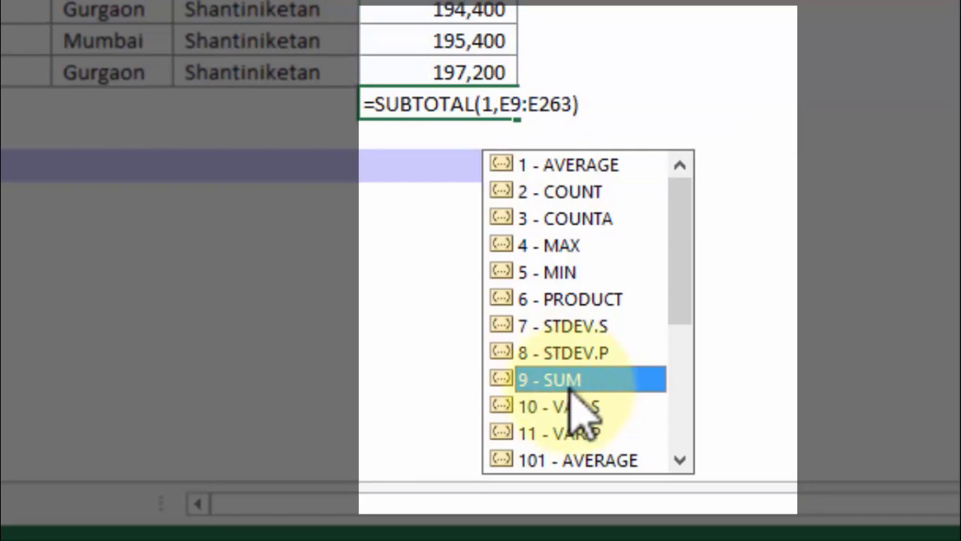
{"action": "double_click", "coordinate": [565, 385]}
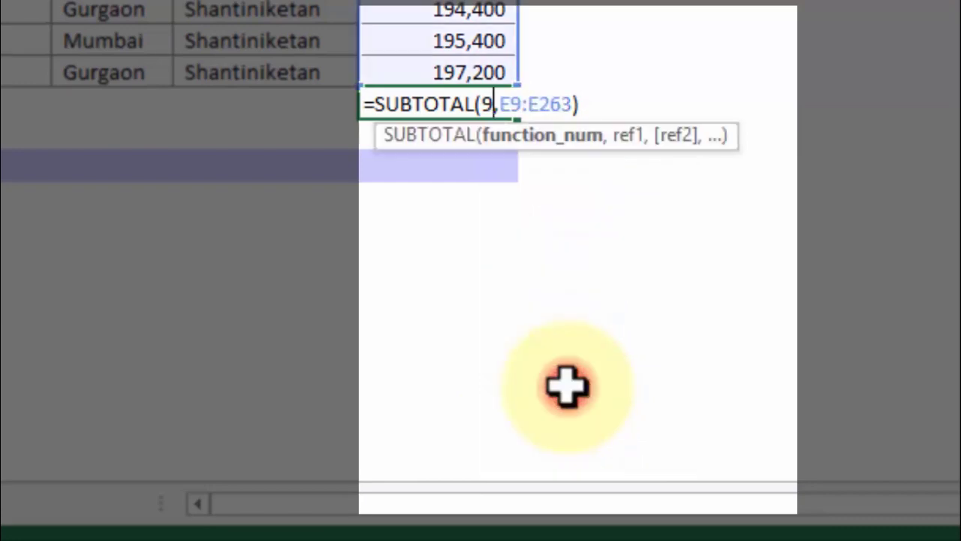
- Try function numbers 1, 4 and 5, then commit SUBTOTAL(1,E9:E263), averaging to 195,620.00
{"action": "key", "text": "BackSpace"}
{"action": "type", "text": "1"}
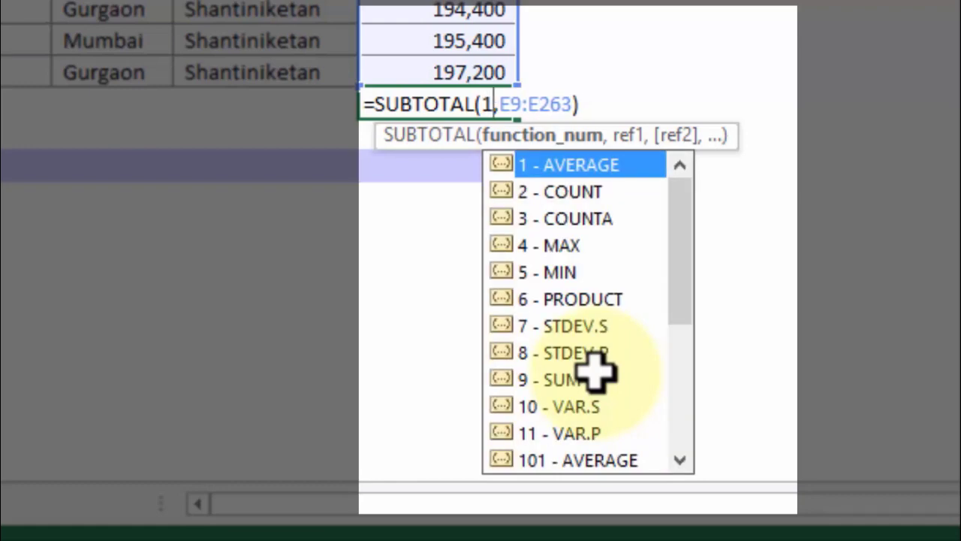
{"action": "key", "text": "BackSpace"}
{"action": "type", "text": "4"}
{"action": "key", "text": "BackSpace"}
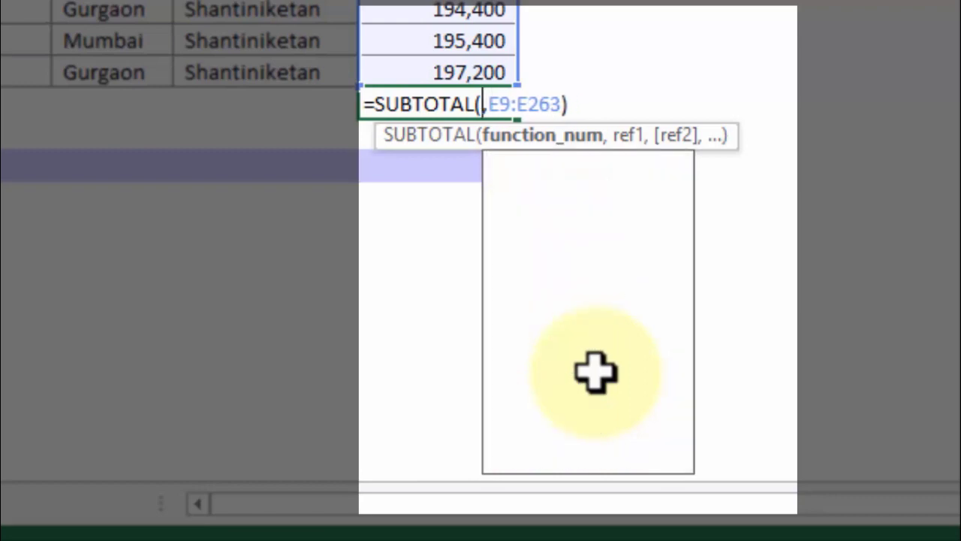
{"action": "type", "text": "5"}
{"action": "key", "text": "BackSpace"}
{"action": "type", "text": "1"}
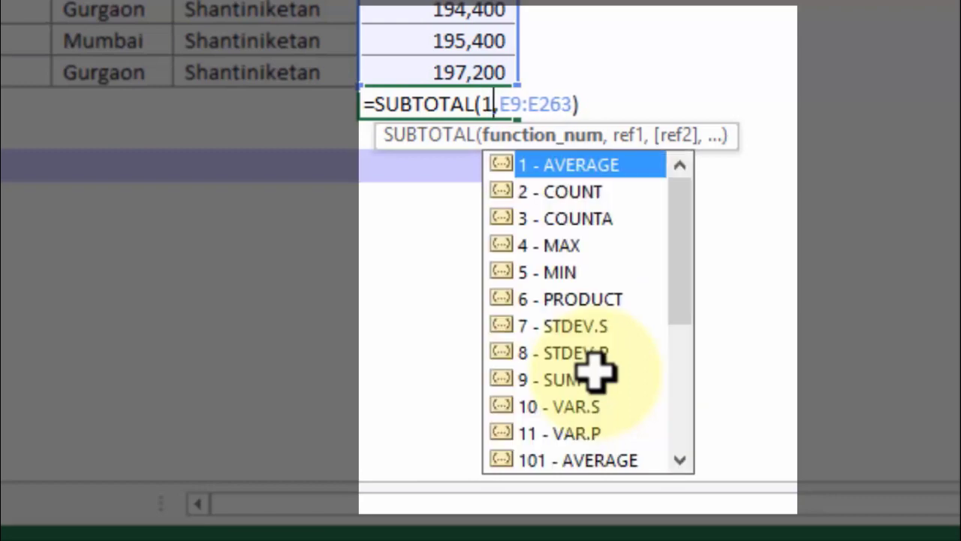
{"action": "key", "text": "Return"}
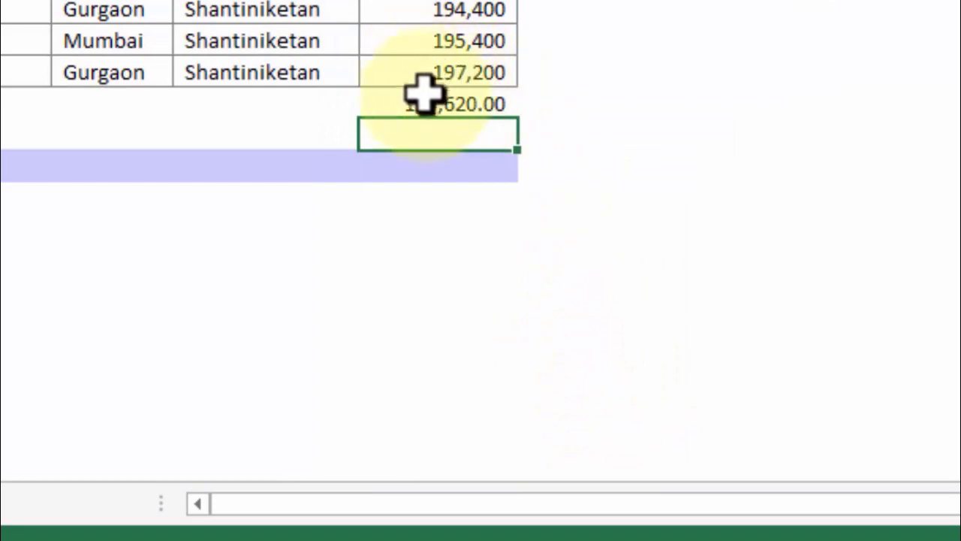
- Review the function number options again, leave the formula unchanged, and select the 195,620.00 cell
{"action": "left_click", "coordinate": [430, 105]}
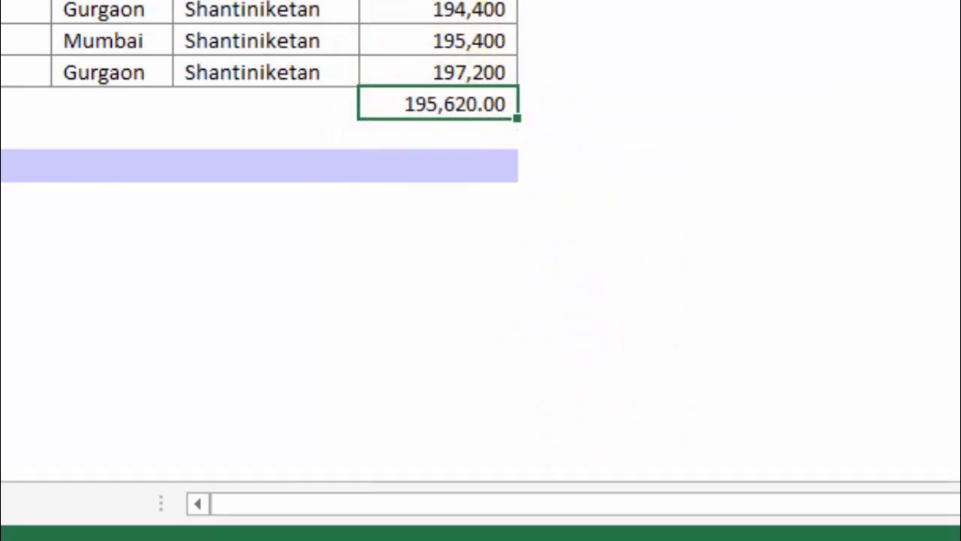
{"action": "double_click", "coordinate": [467, 96]}
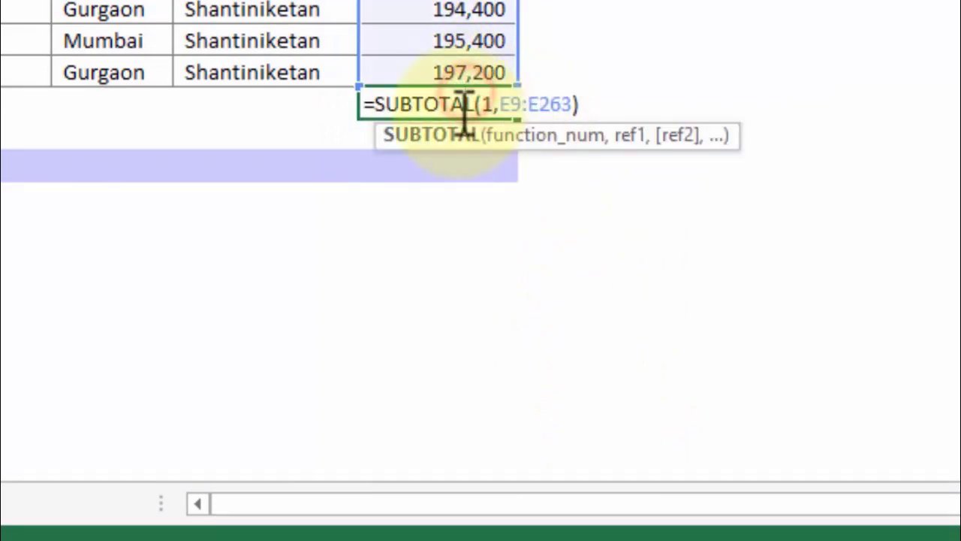
{"action": "left_click", "coordinate": [489, 103]}
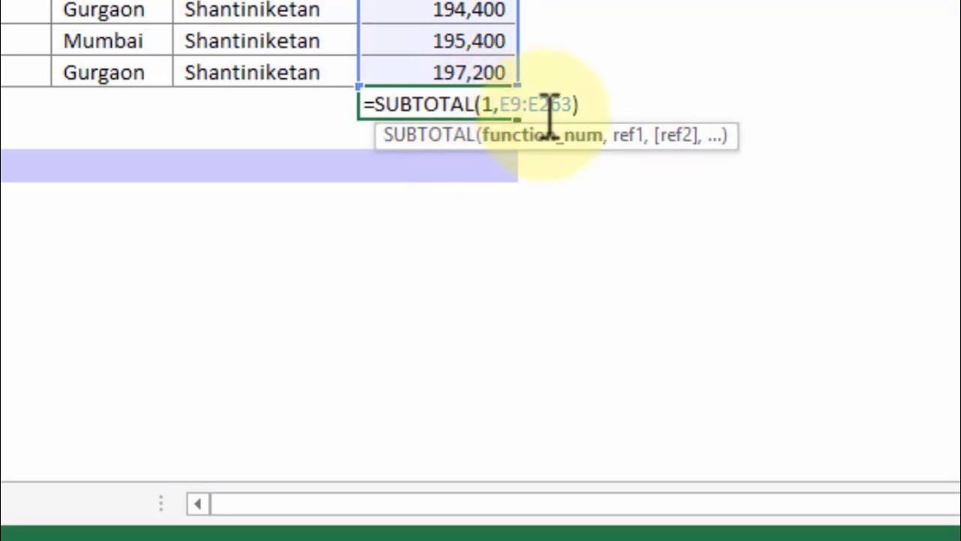
{"action": "left_click_drag", "start_coordinate": [681, 222], "coordinate": [691, 360]}
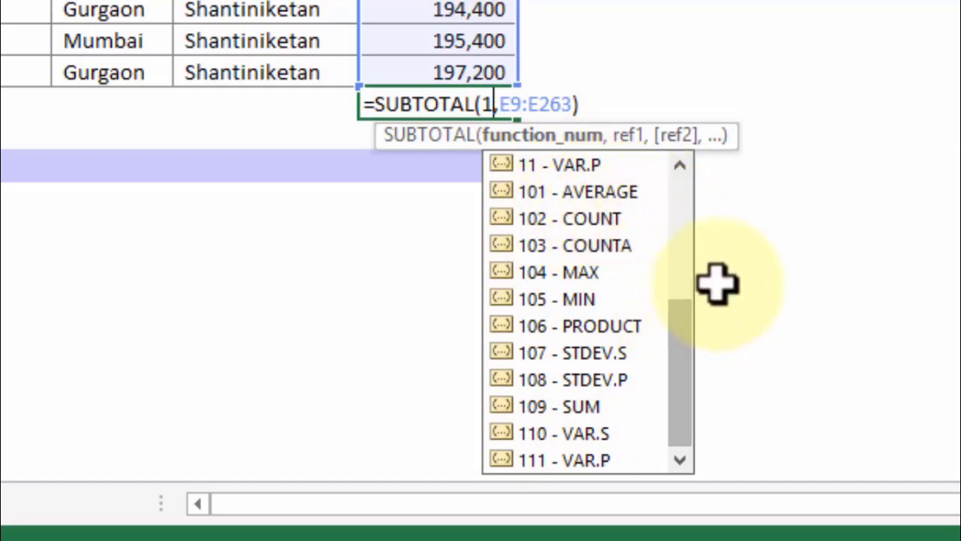
{"action": "left_click", "coordinate": [792, 262]}
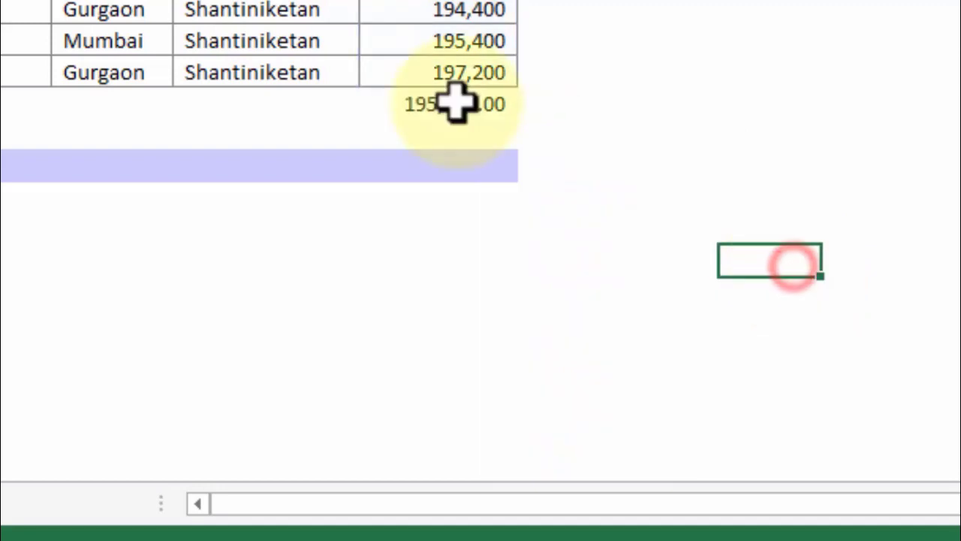
{"action": "left_click", "coordinate": [459, 105]}
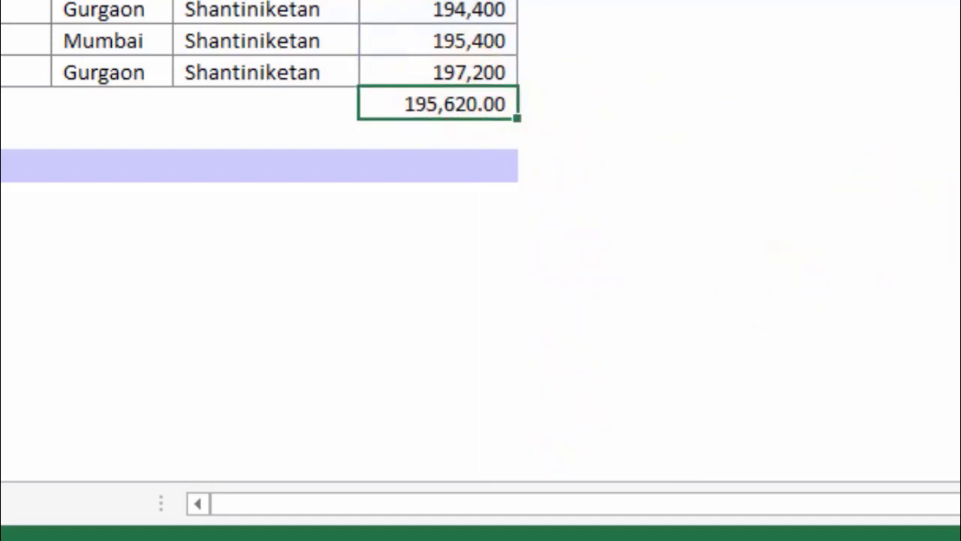
- Replace the average with =SUBTOTAL(9,E16:E244), summing the ten visible amounts to 1,956,200.00
{"action": "key", "text": "Delete"}
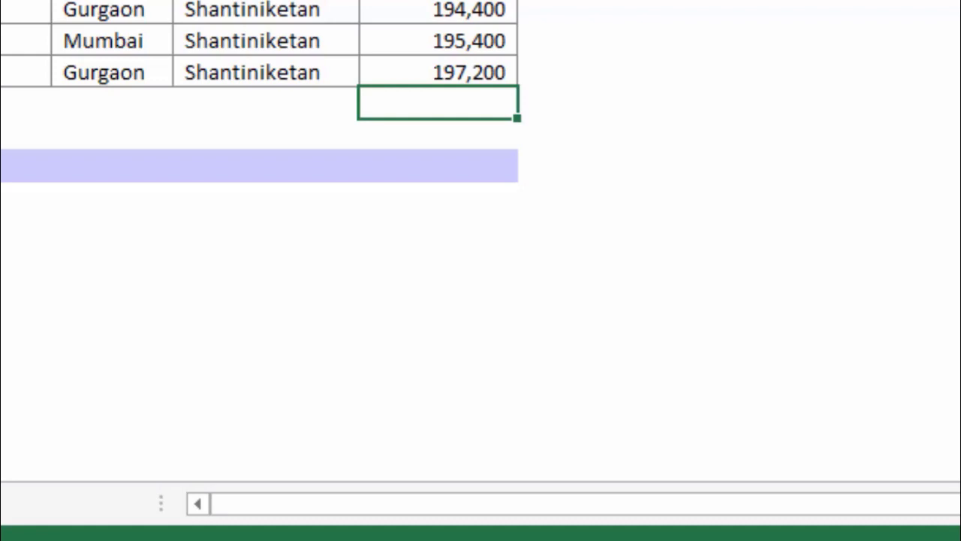
{"action": "type", "text": "=subt"}
{"action": "type", "text": "ot"}
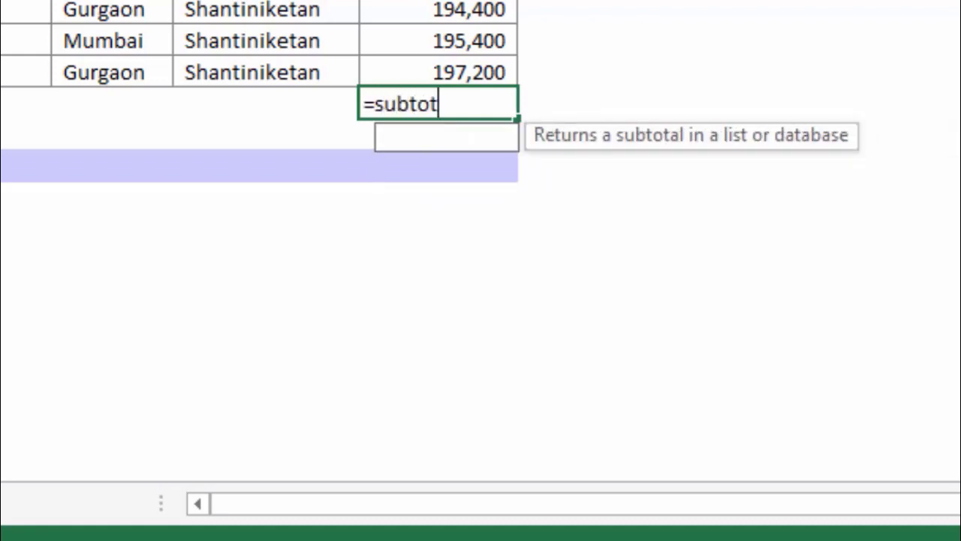
{"action": "key", "text": "Tab"}
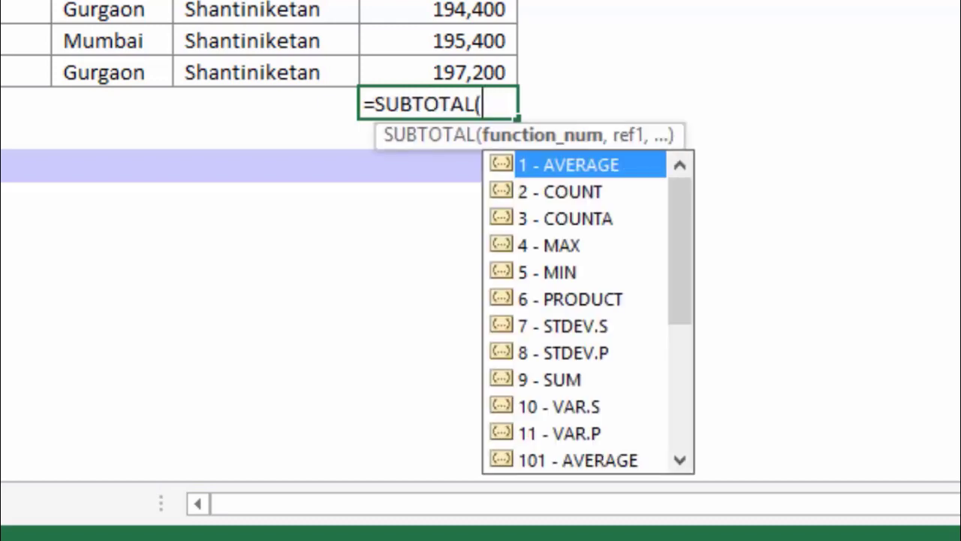
{"action": "type", "text": "9,"}
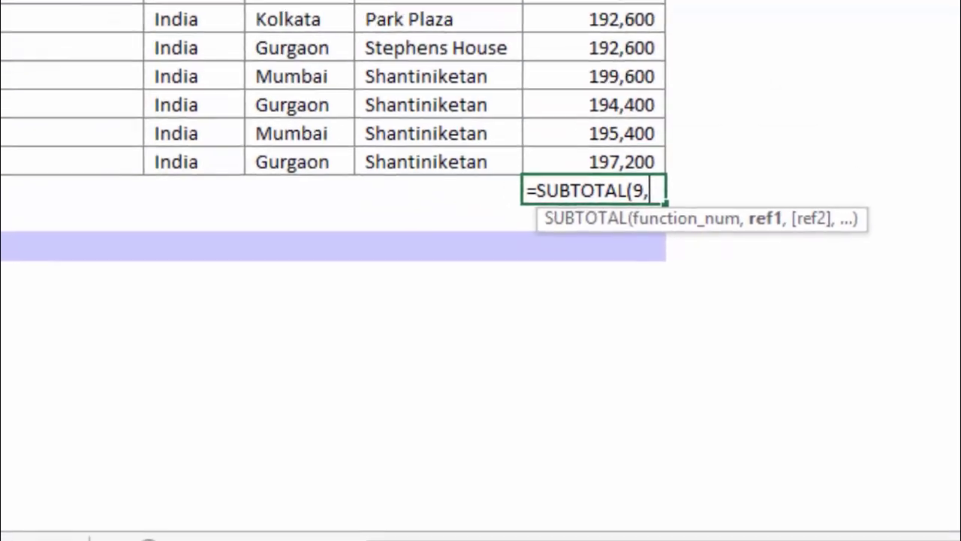
{"action": "left_click_drag", "start_coordinate": [815, 48], "coordinate": [832, 292]}
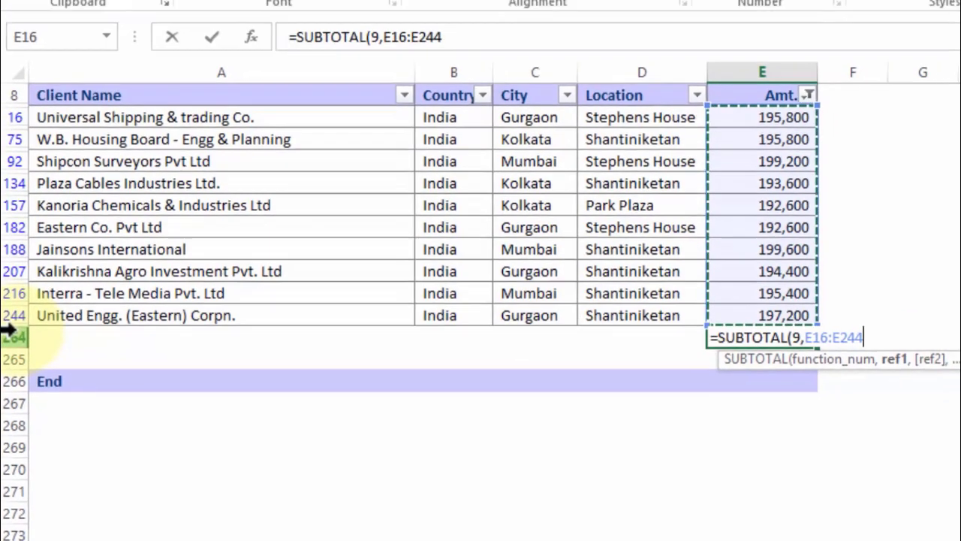
{"action": "key", "text": "Return"}
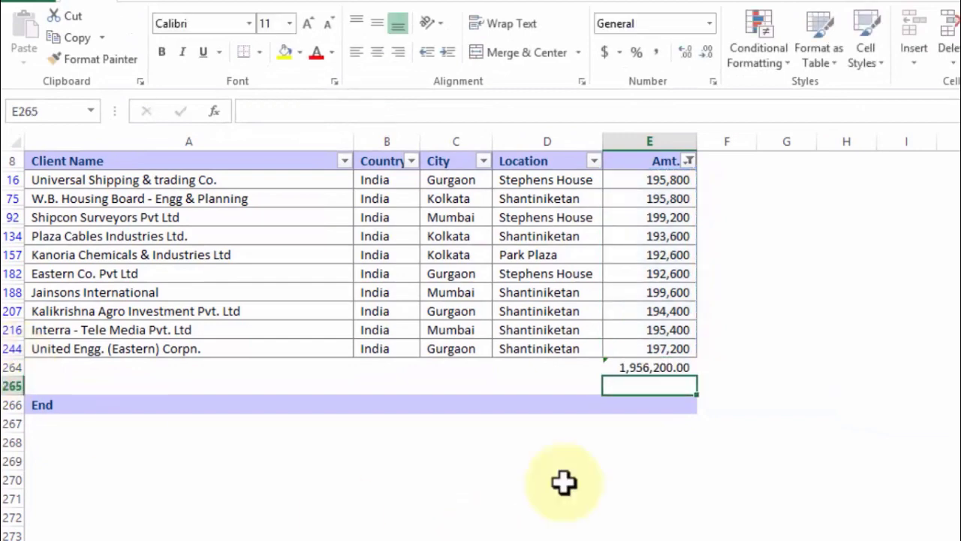
- Change the Amt. Top 10 filter to Top 30 Items, showing amounts down to 179,700
{"action": "left_click", "coordinate": [688, 161]}
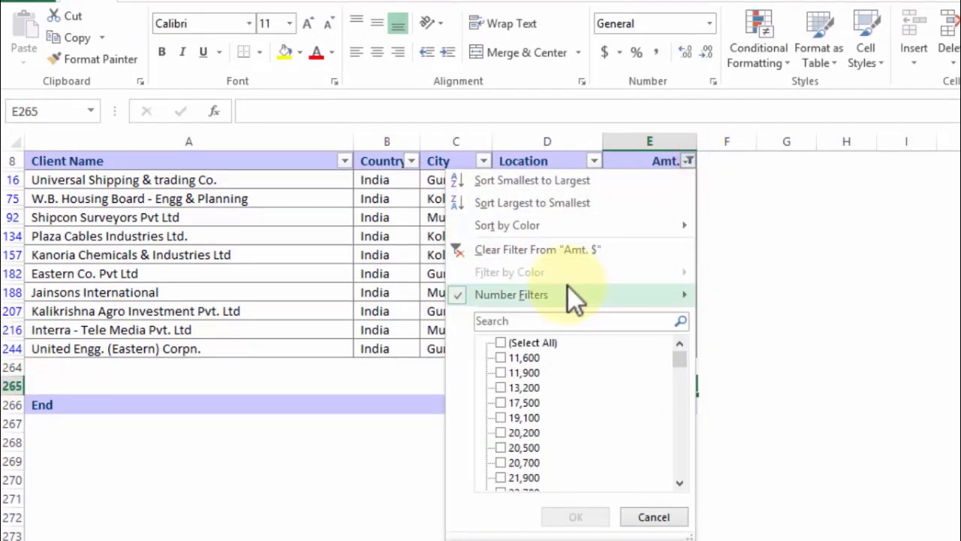
{"action": "mouse_move", "coordinate": [636, 287]}
{"action": "left_click", "coordinate": [751, 458]}
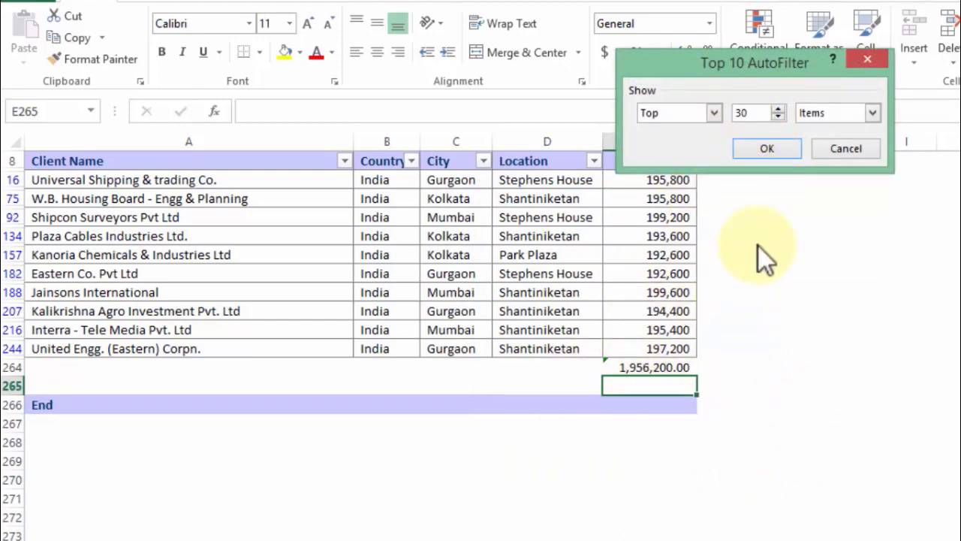
{"action": "left_click", "coordinate": [767, 148]}
{"action": "scroll", "coordinate": [699, 308], "scroll_direction": "down", "scroll_amount": 6}
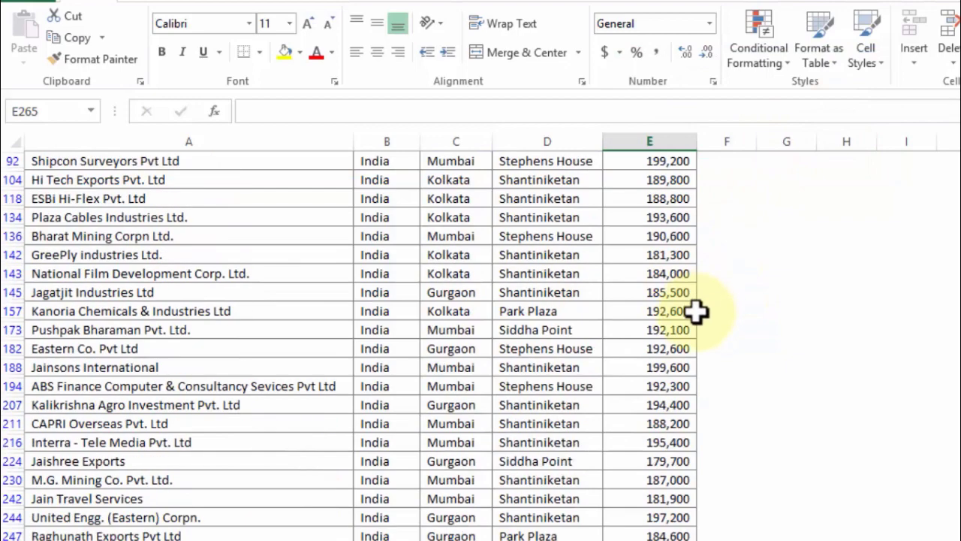
- Recommit the E264 subtotal via Alt+= so it totals the visible top 30 amounts at 5,515,200.00
{"action": "double_click", "coordinate": [644, 461]}
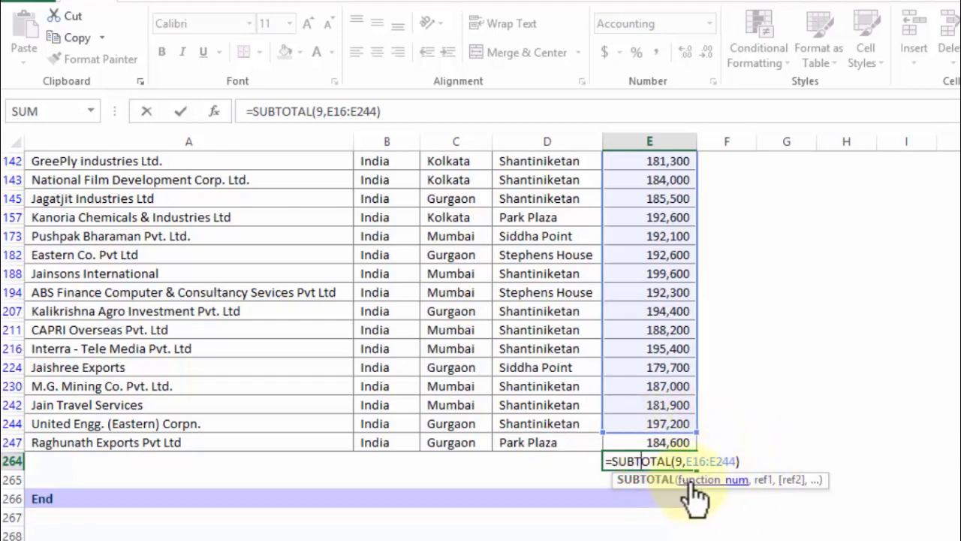
{"action": "key", "text": "ctrl+Return"}
{"action": "key", "text": "alt+equal"}
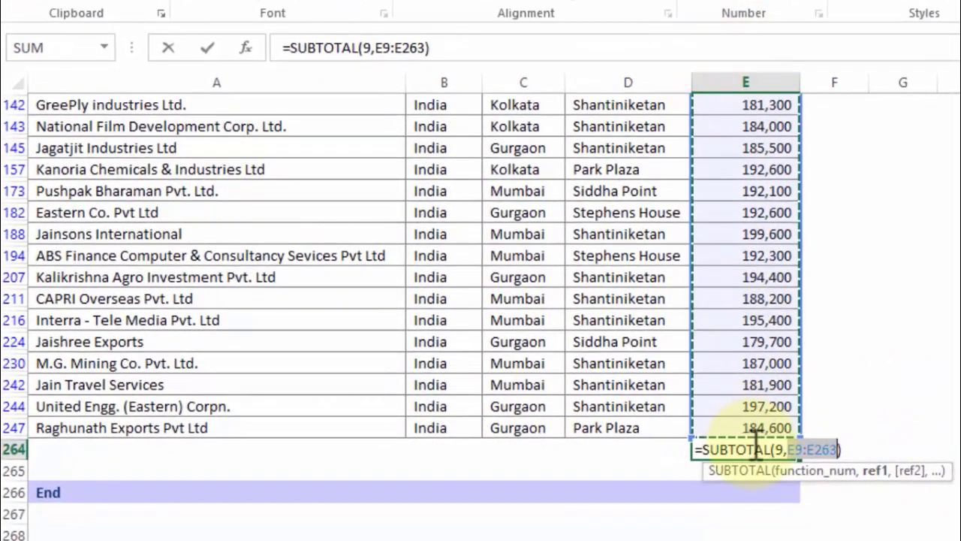
{"action": "key", "text": "ctrl+Return"}
{"action": "left_click", "coordinate": [746, 306]}
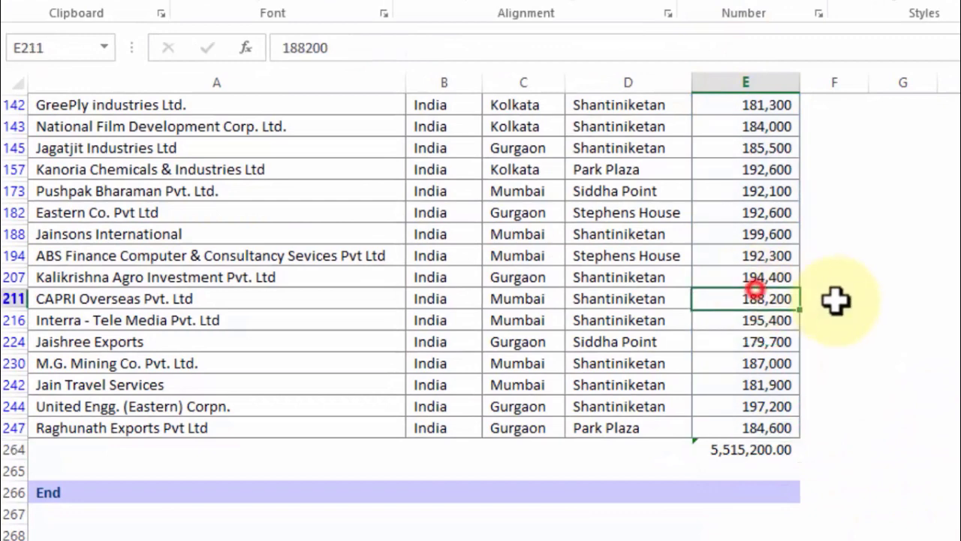
- Delete CAPRI Overseas's 188,200 amount in E211 and try AutoSum in the E264 subtotal
{"action": "key", "text": "Delete"}
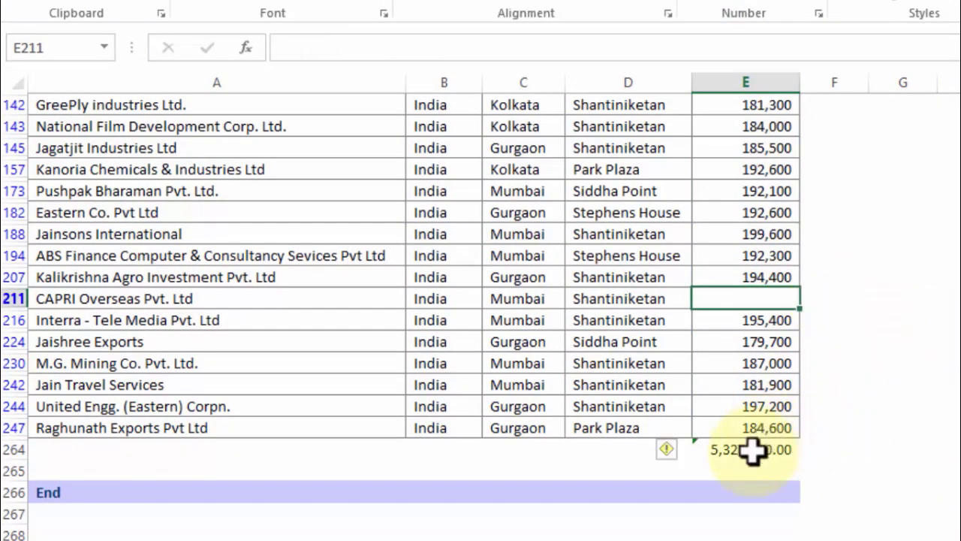
{"action": "left_click", "coordinate": [751, 449]}
{"action": "double_click", "coordinate": [751, 449]}
{"action": "key", "text": "alt+equal"}
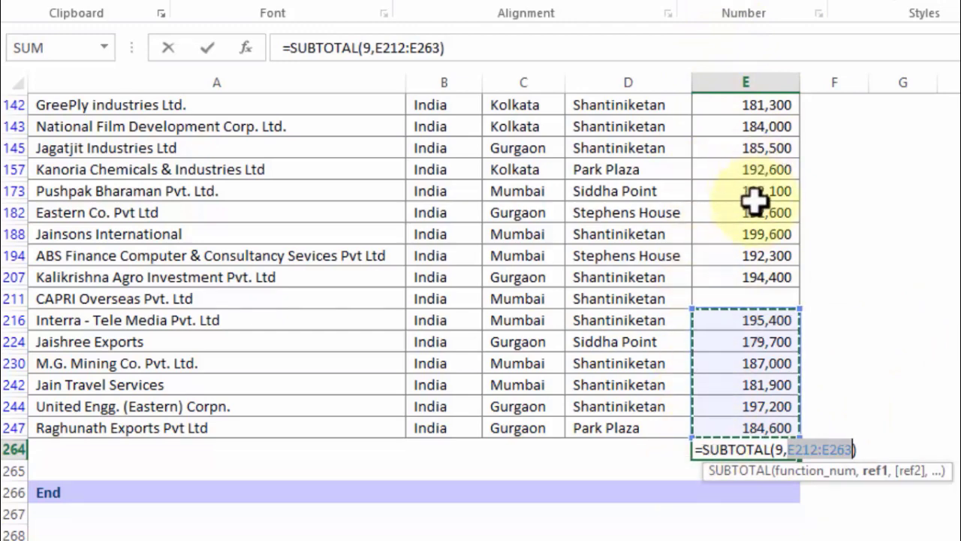
{"action": "key", "text": "Escape"}
- Settle the E264 formula as =SUBTOTAL(9,E16:E244), which now totals 5,327,000.00
{"action": "type", "text": "="}
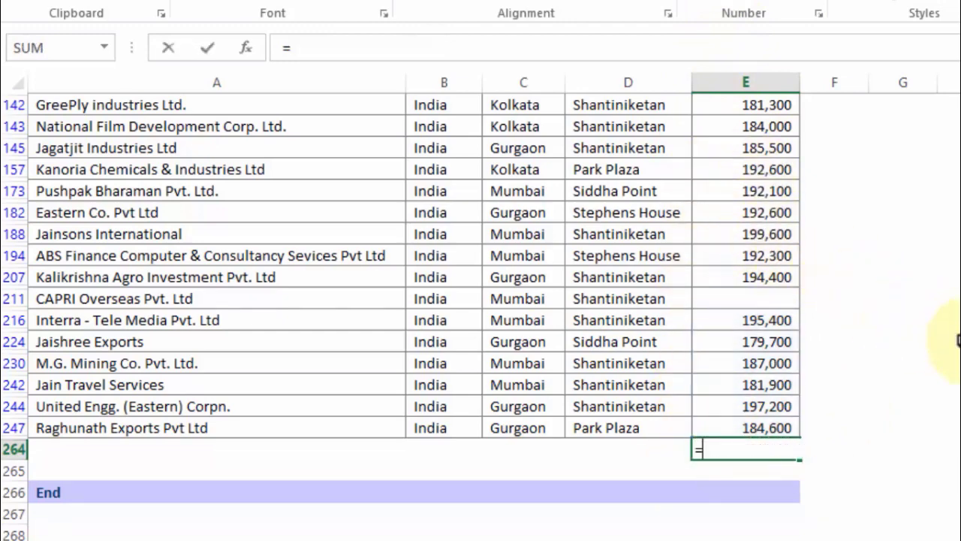
{"action": "key", "text": "Escape"}
{"action": "key", "text": "alt+equal"}
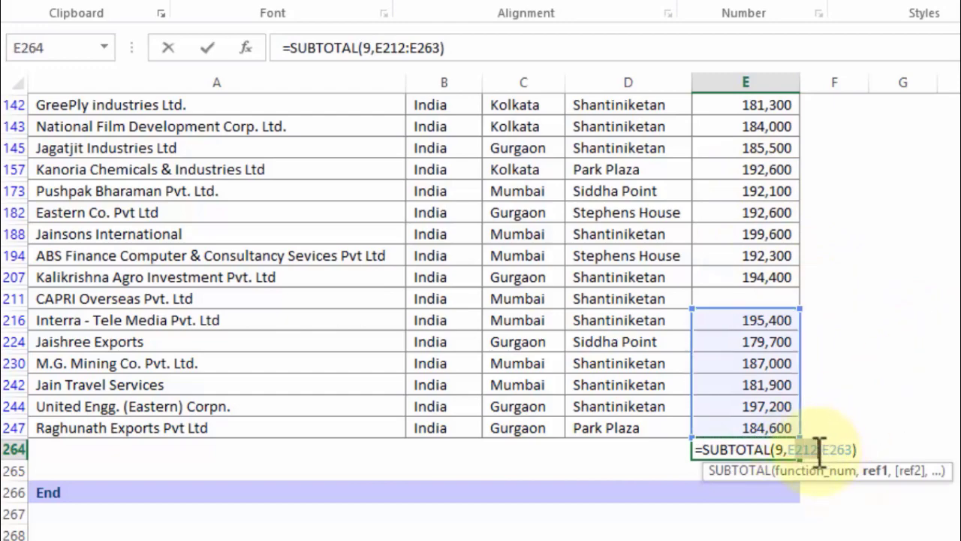
{"action": "scroll", "coordinate": [811, 424], "scroll_direction": "up", "scroll_amount": 7}
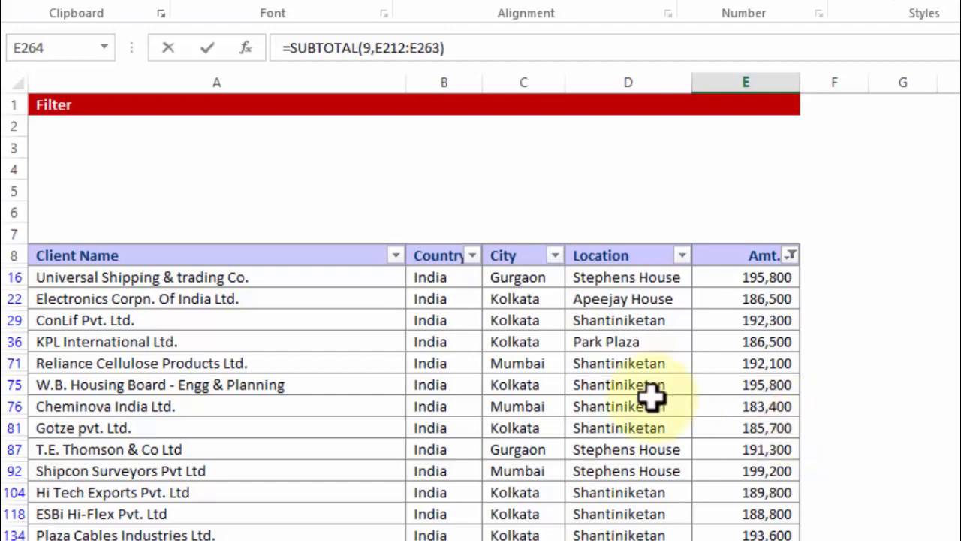
{"action": "scroll", "coordinate": [856, 440], "scroll_direction": "down", "scroll_amount": 4}
{"action": "scroll", "coordinate": [842, 450], "scroll_direction": "down", "scroll_amount": 4}
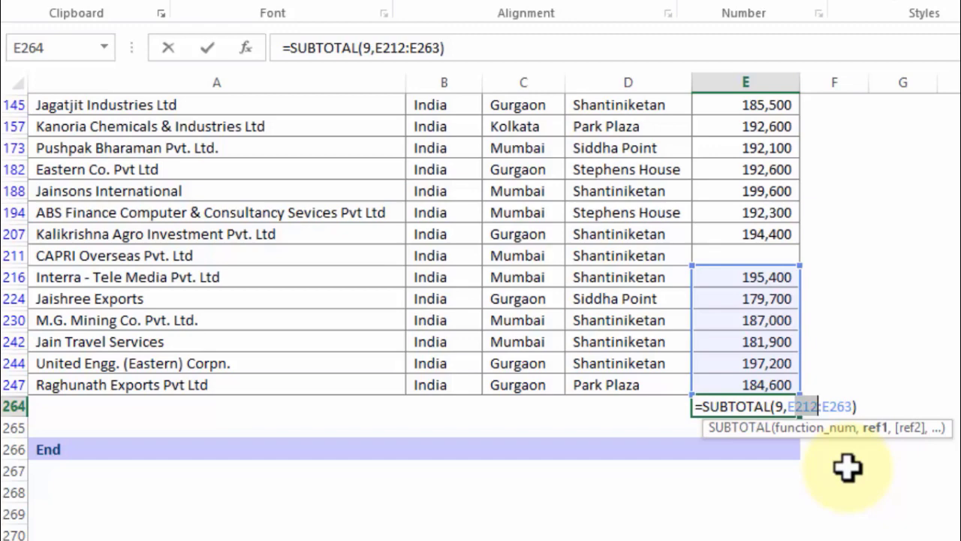
{"action": "type", "text": "E1"}
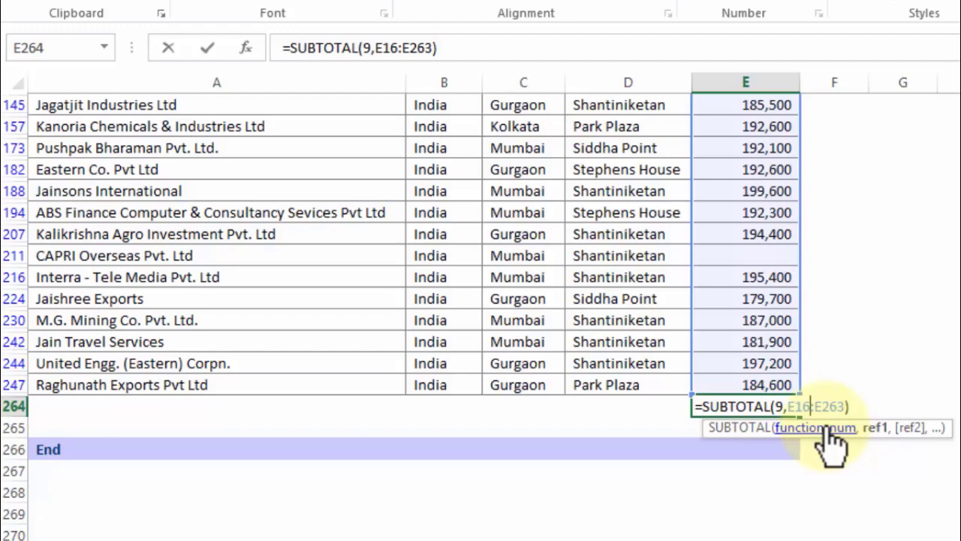
{"action": "key", "text": "ctrl+Return"}
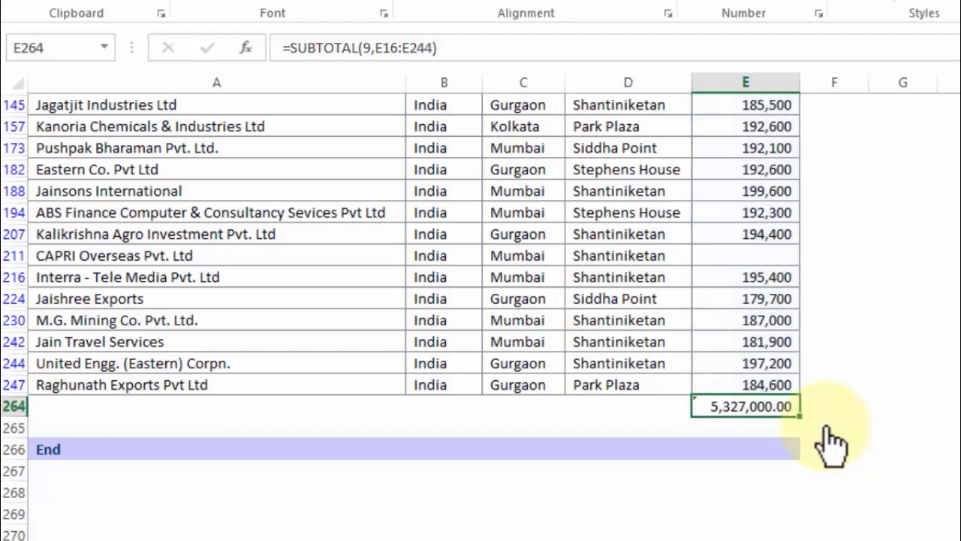